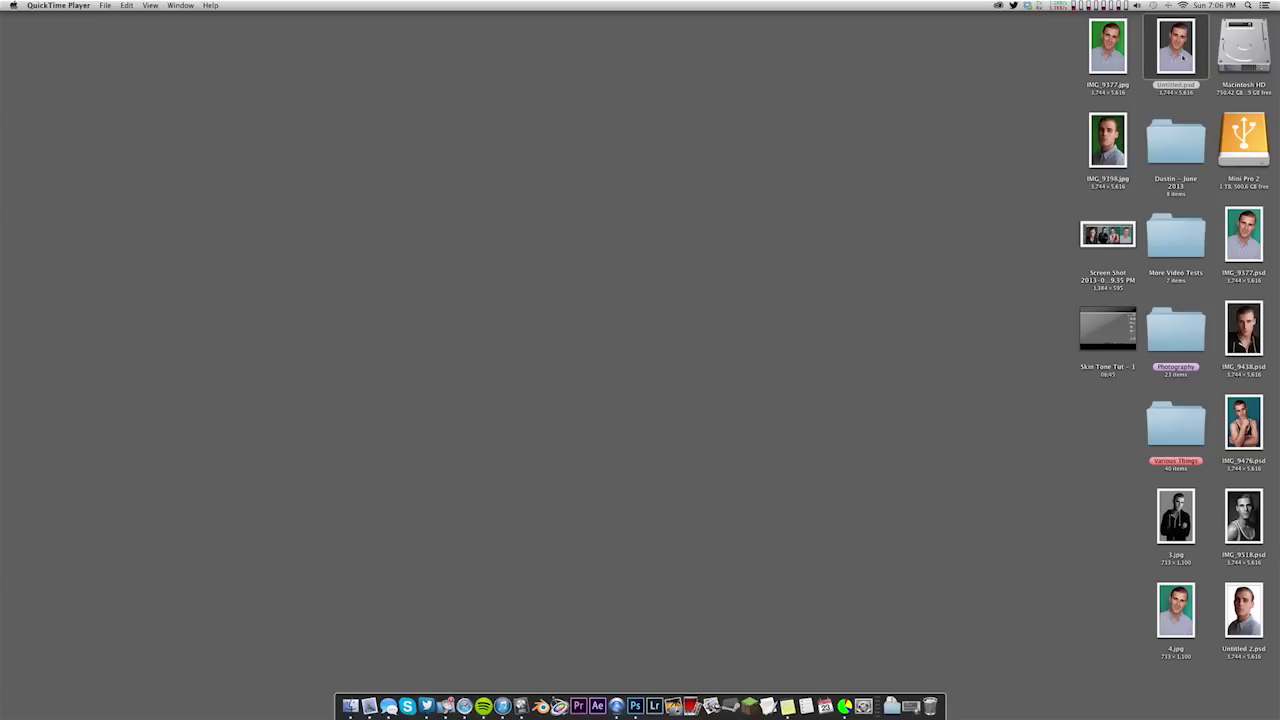
Open the portrait Untitled.psd from the desktop in Photoshop
drag(1183, 58, 635, 706)
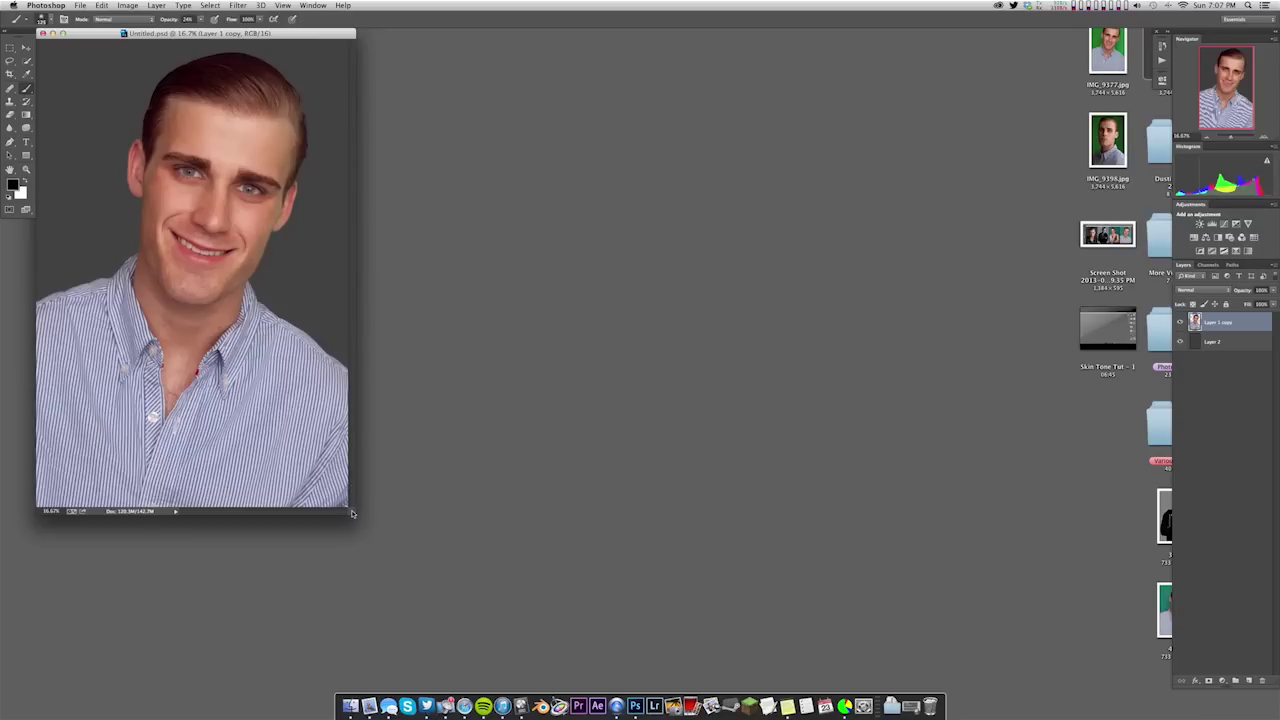
drag(353, 513, 615, 619)
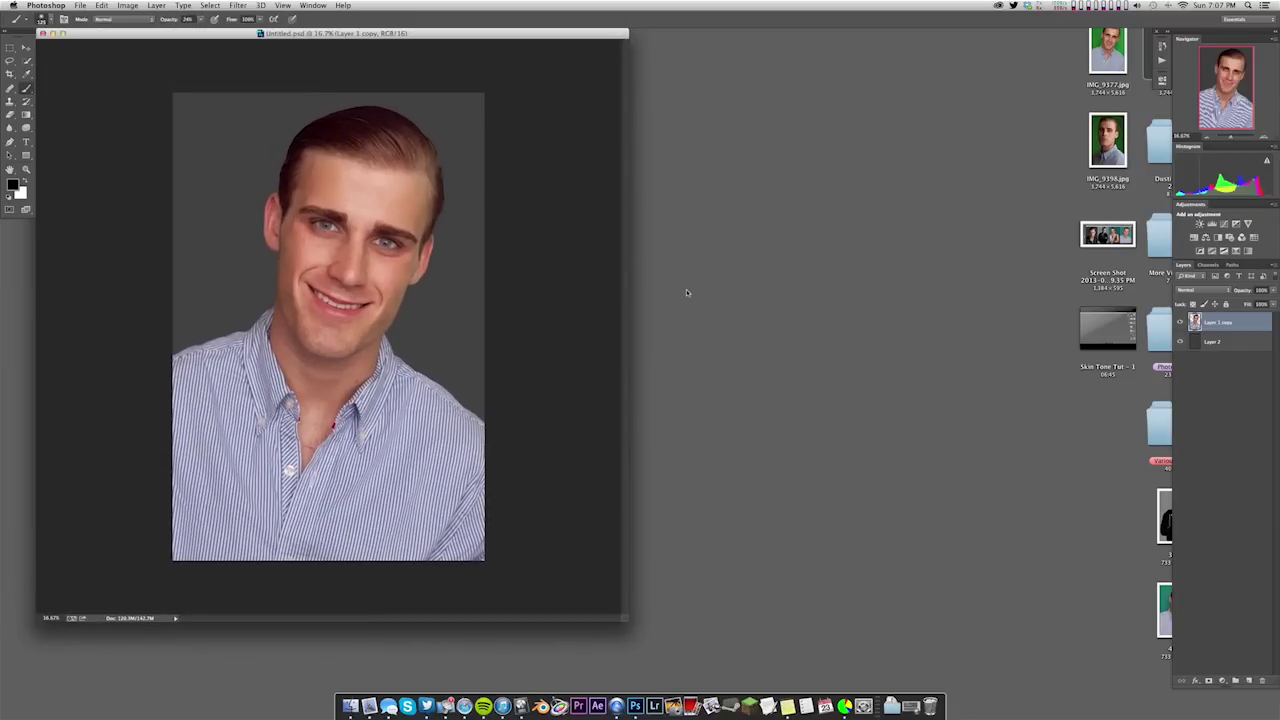
key(super+minus)
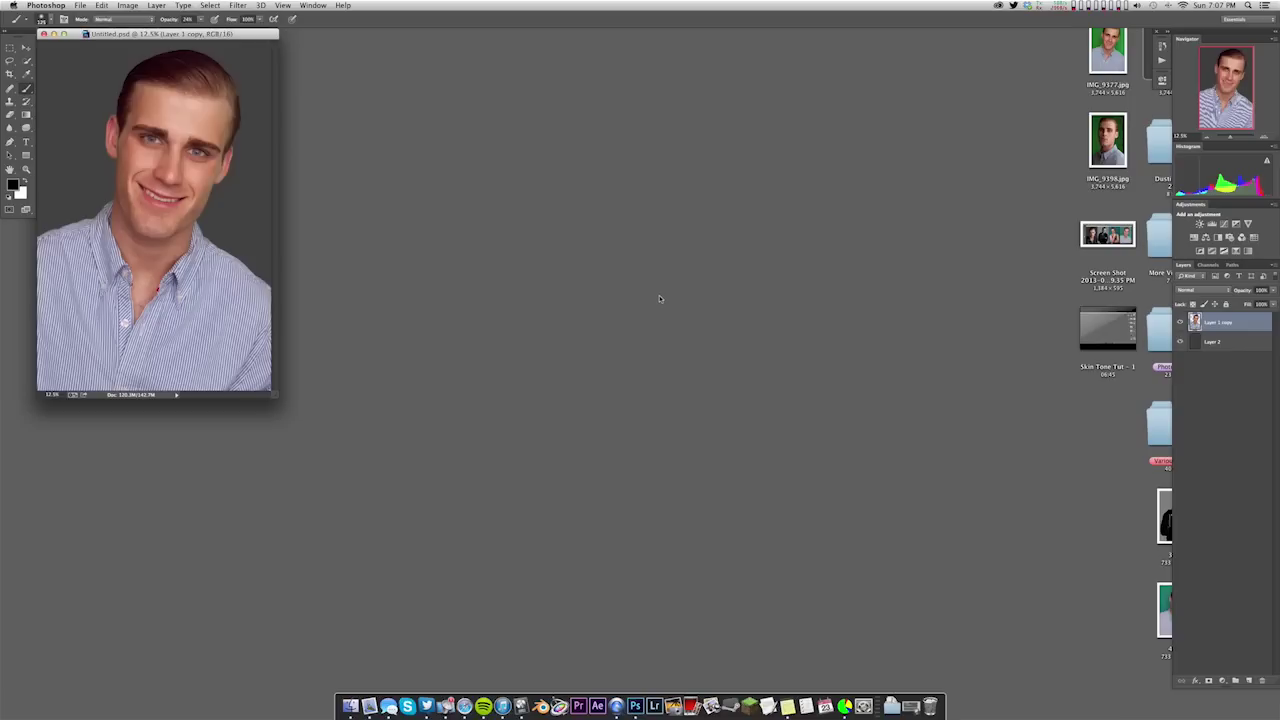
Examine the skin tones at 100% across the cheeks, nose, mouth, chin and forehead for uneven redness
key(super+equal)
key(super+equal)
key(super+equal)
key(super+equal)
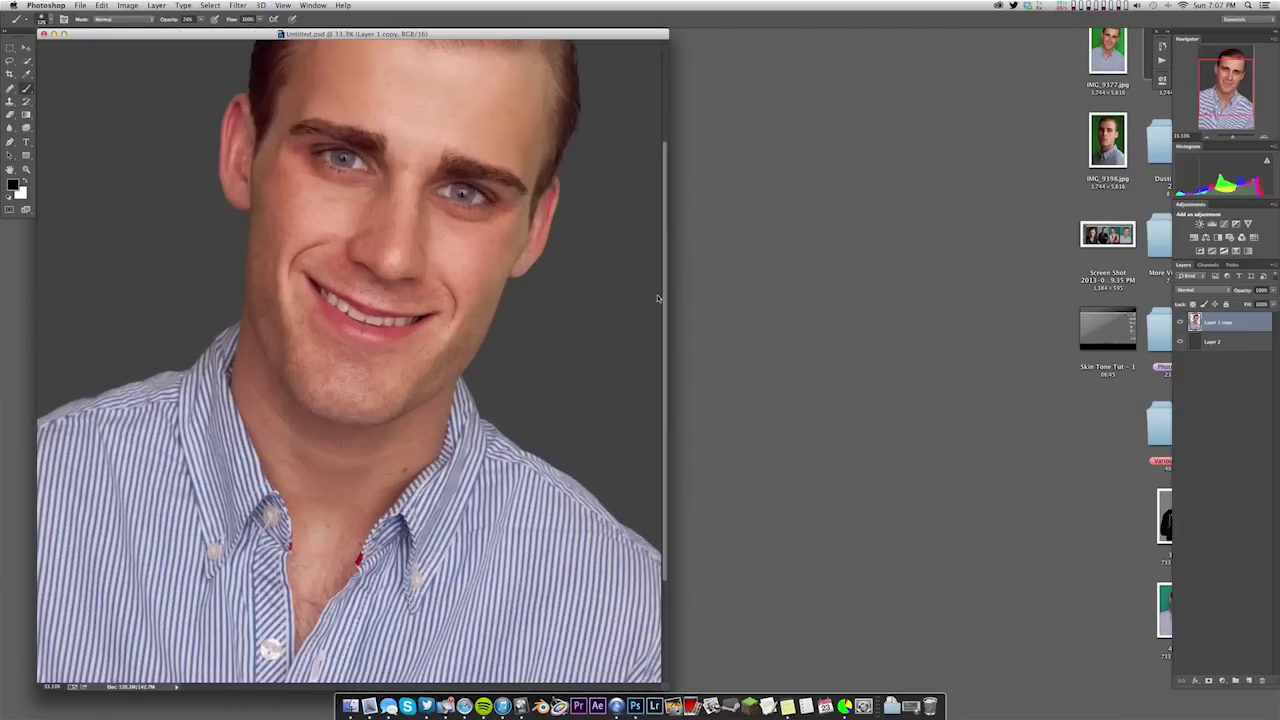
key(super+equal)
key(super+equal)
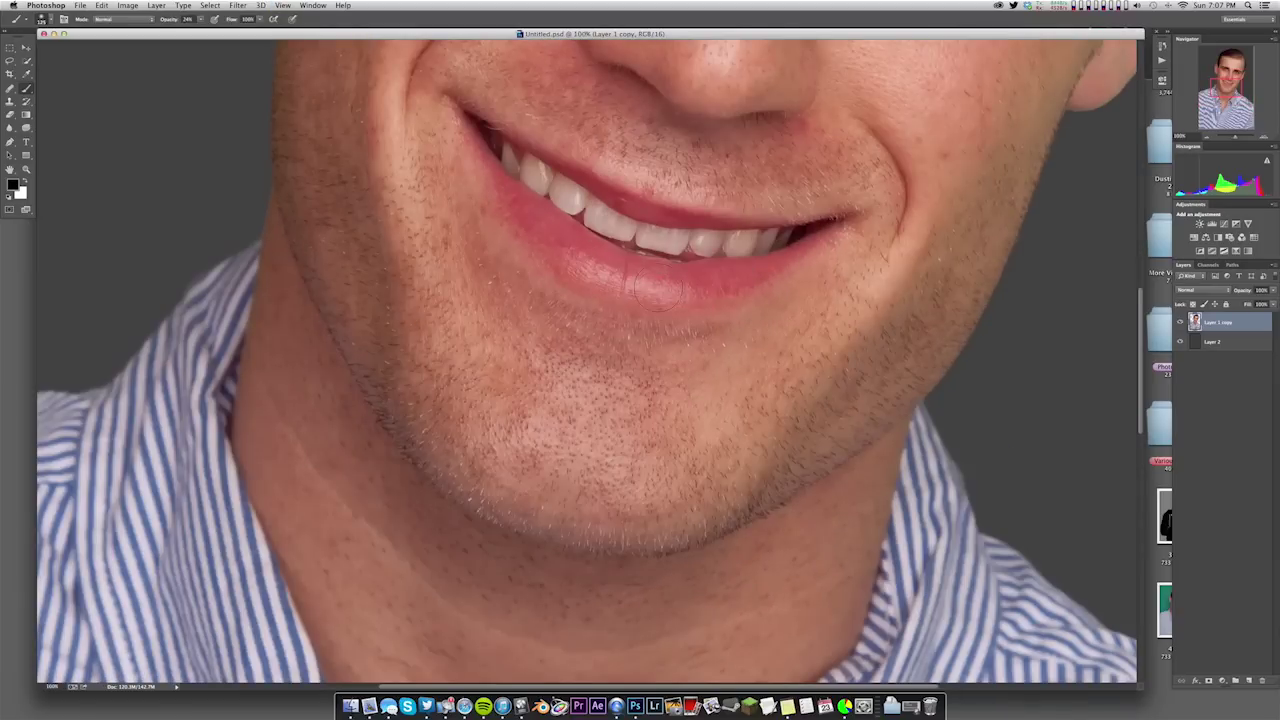
drag(686, 171, 498, 470)
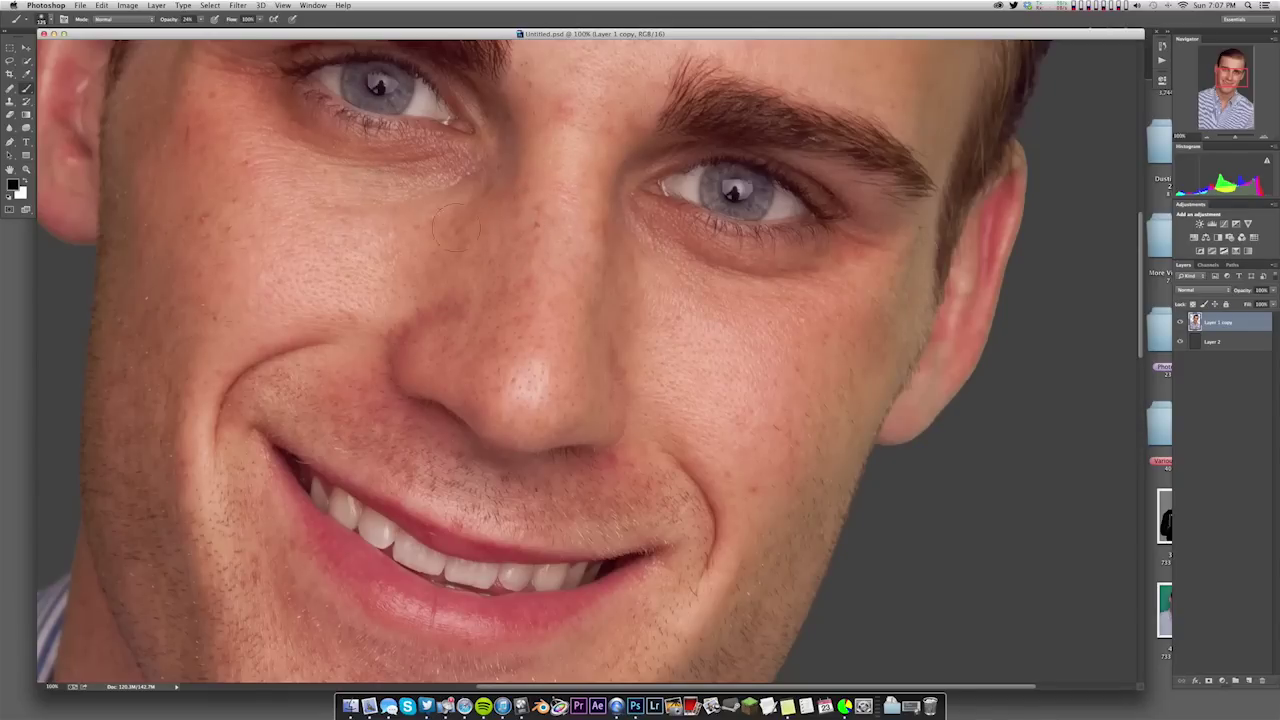
key(super+z)
scroll(603, 137, up, 5)
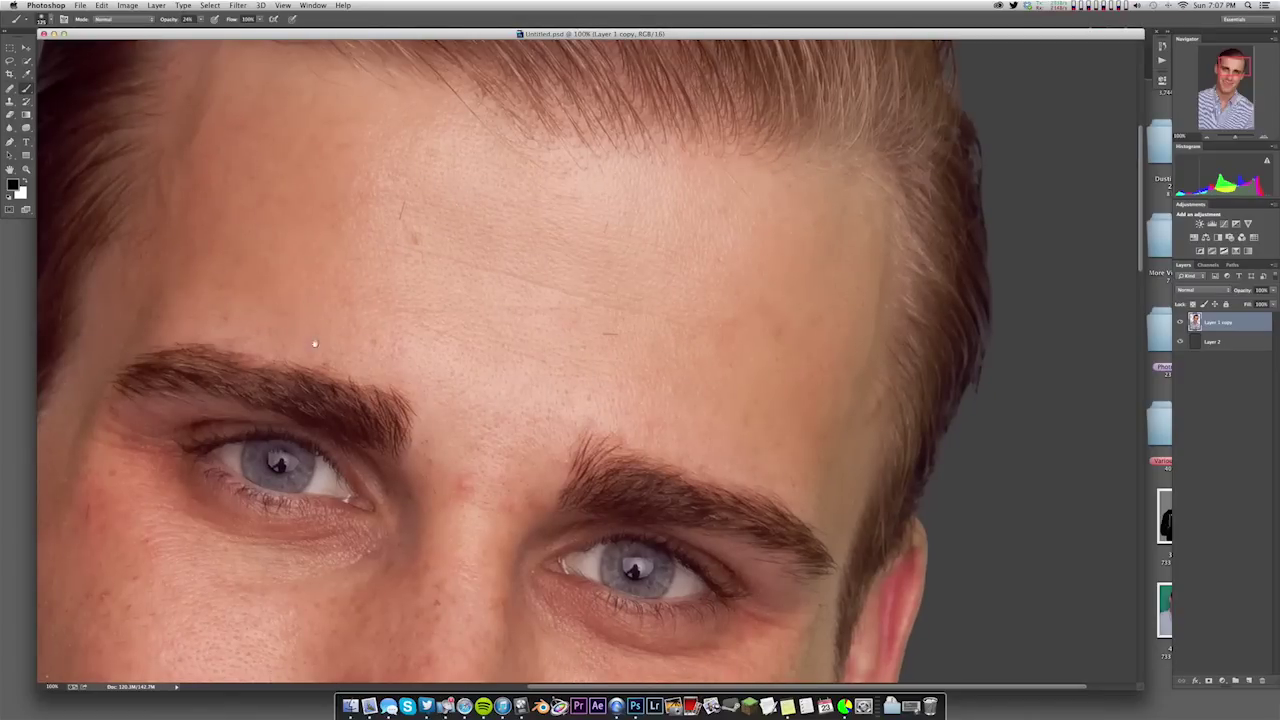
scroll(466, 349, down, 5)
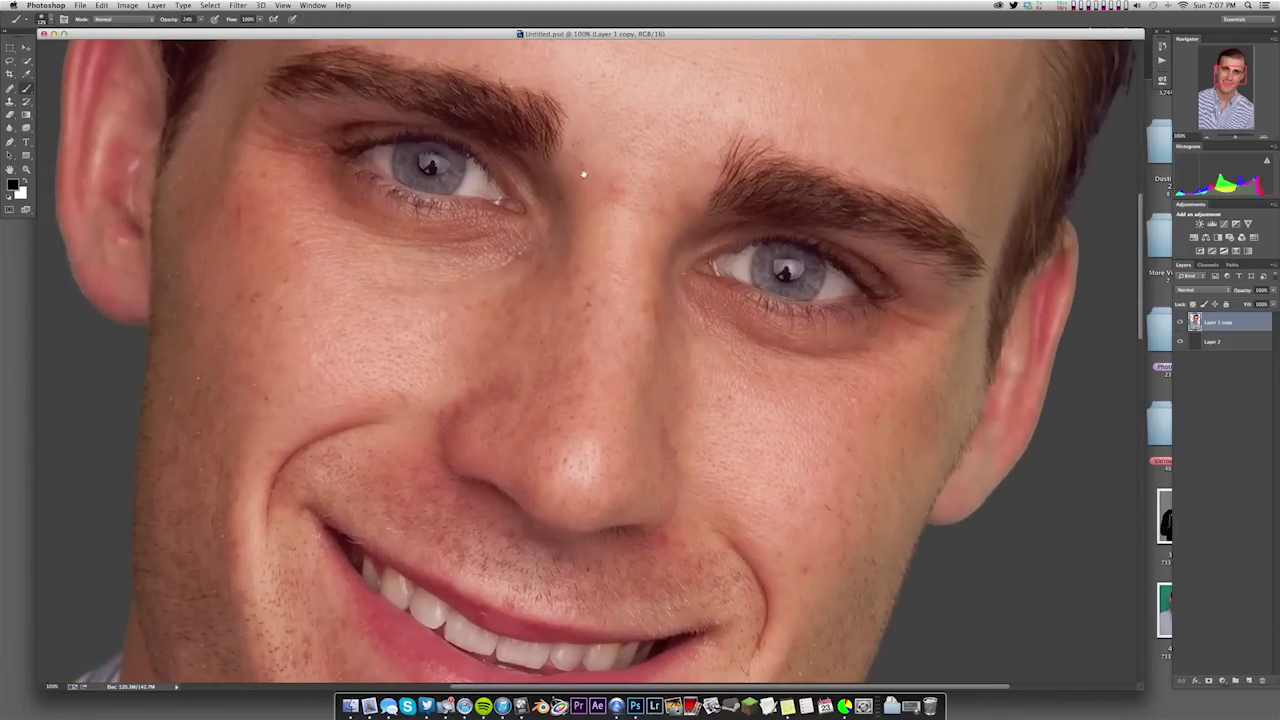
mouse_move(583, 177)
mouse_down()
mouse_move(410, 397)
mouse_move(427, 401)
mouse_up()
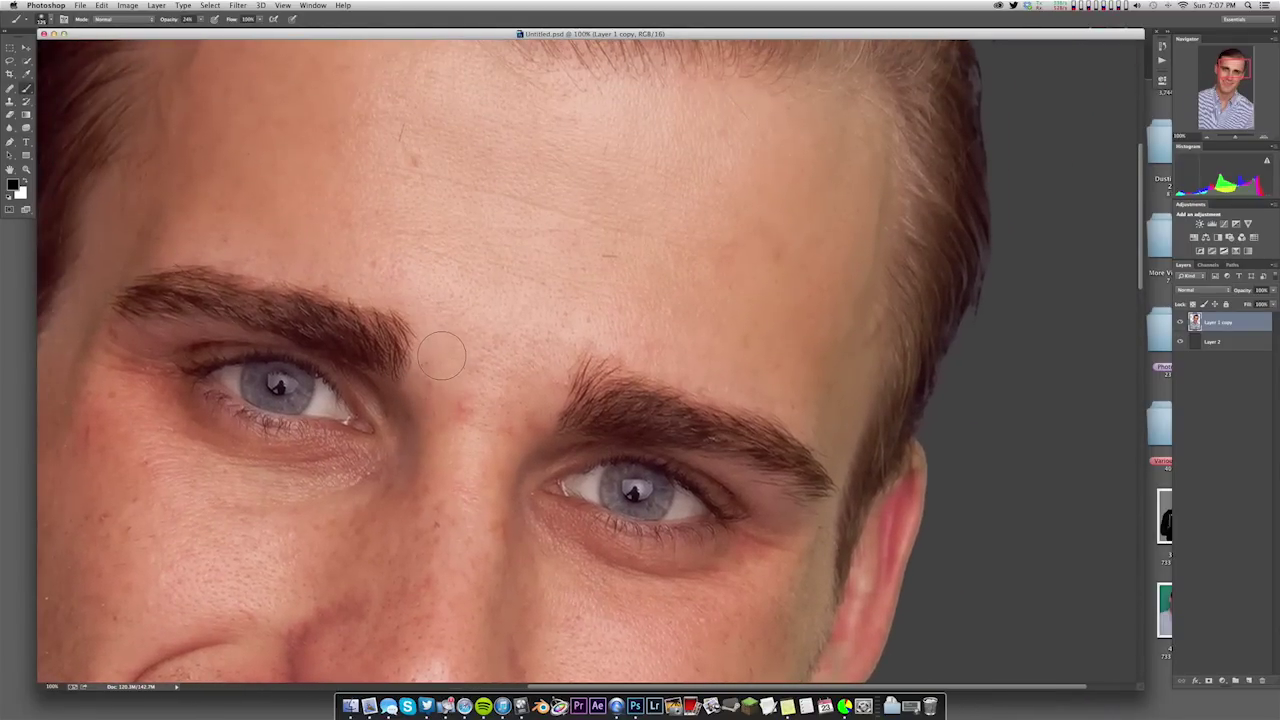
scroll(449, 449, down, 6)
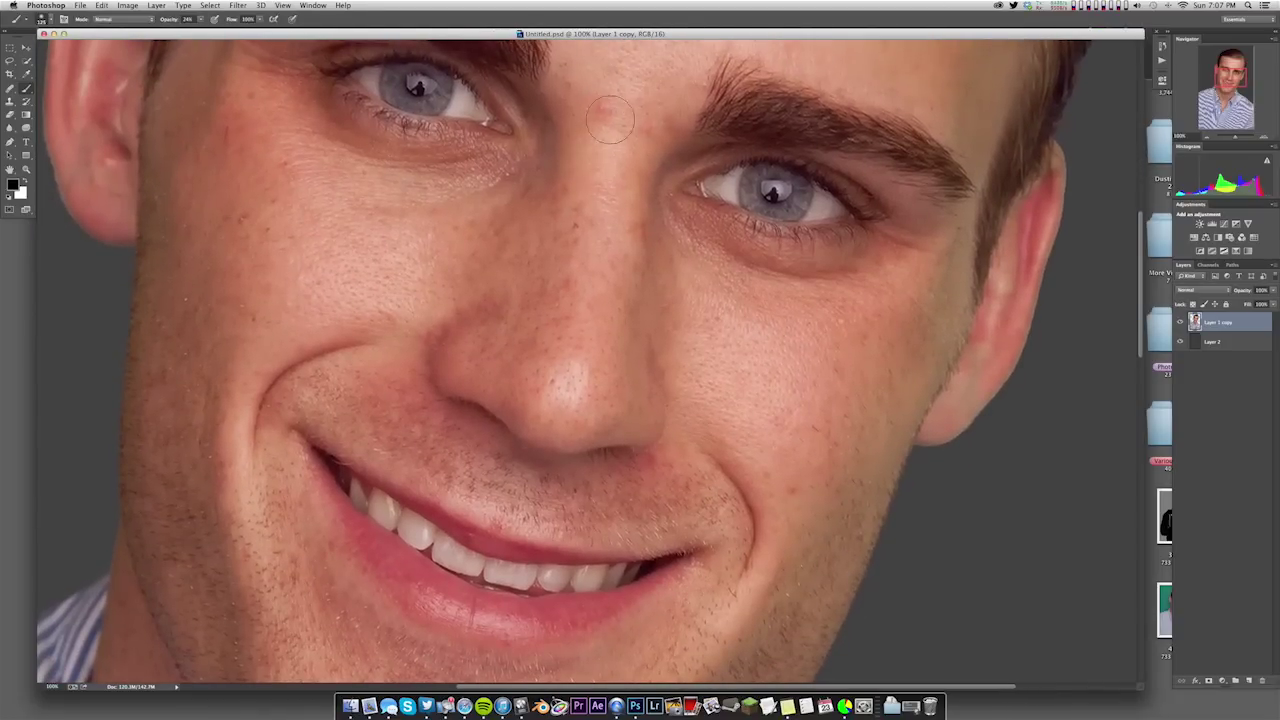
click(601, 108)
drag(649, 410, 600, 355)
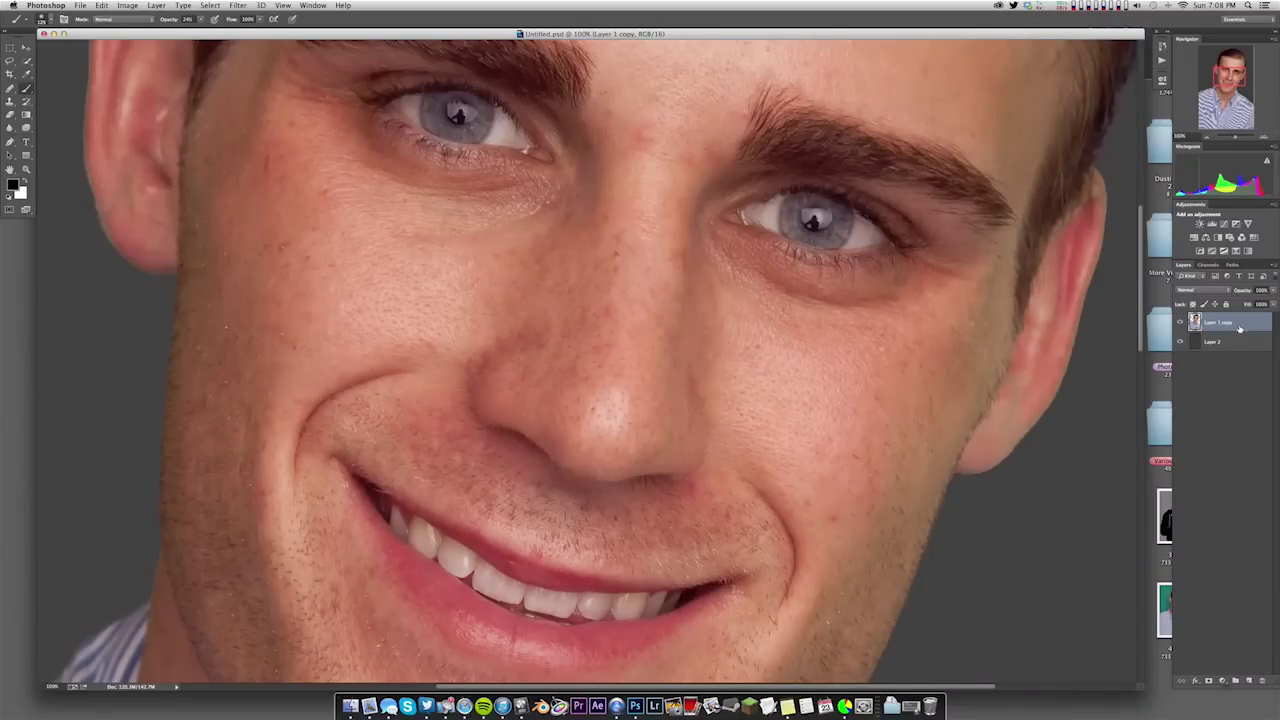
Duplicate Layer 1 copy and open the Hue/Saturation adjustment for the duplicate, keeping the dialog clear of the face
drag(1226, 325, 1249, 680)
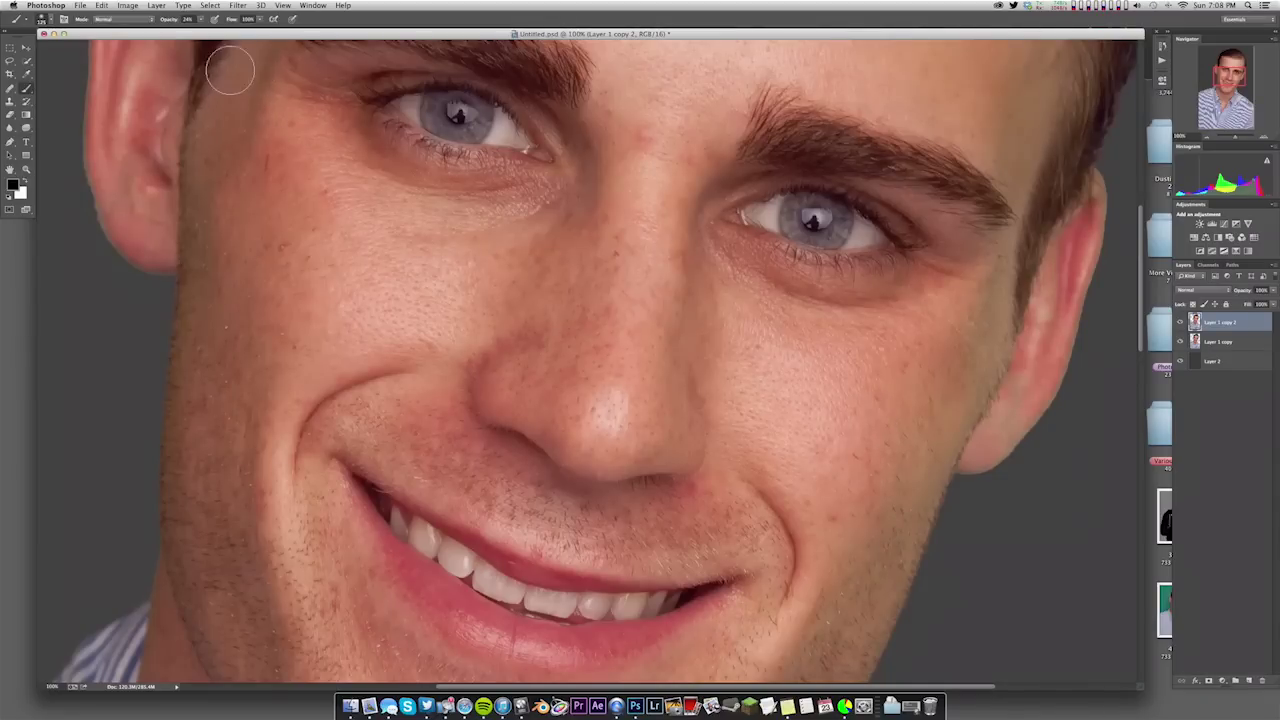
click(126, 5)
mouse_move(140, 36)
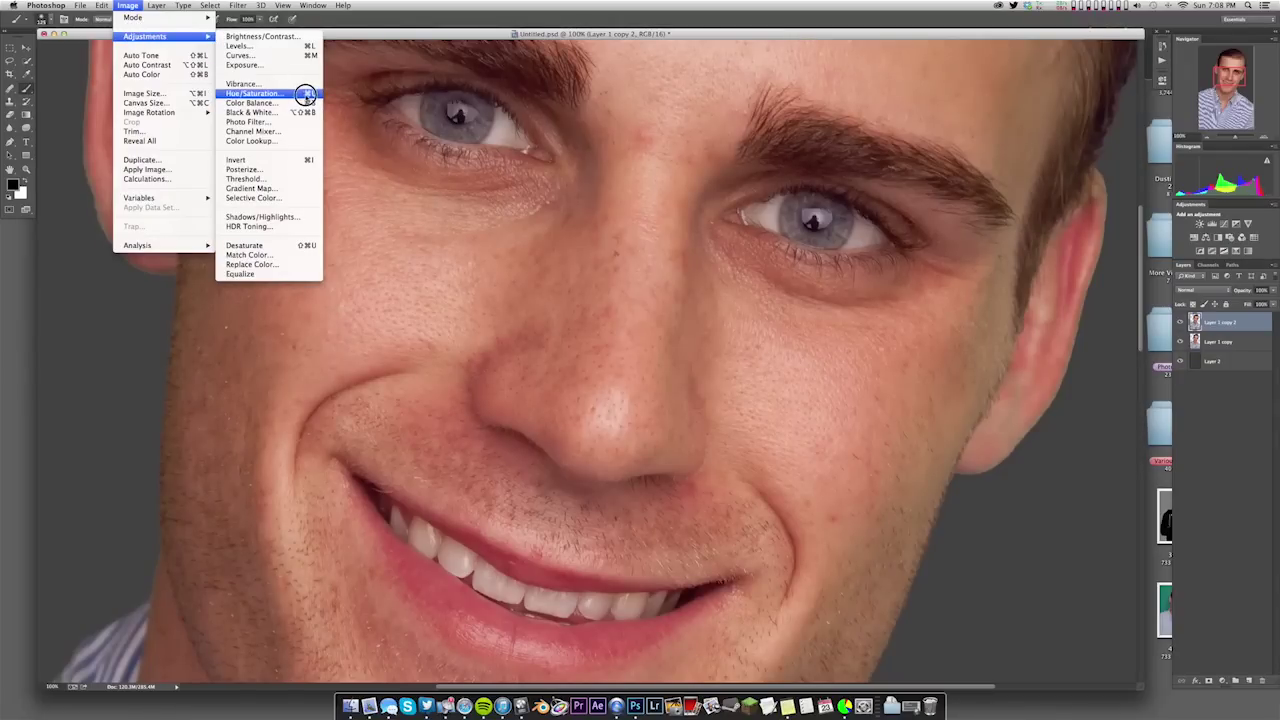
click(306, 94)
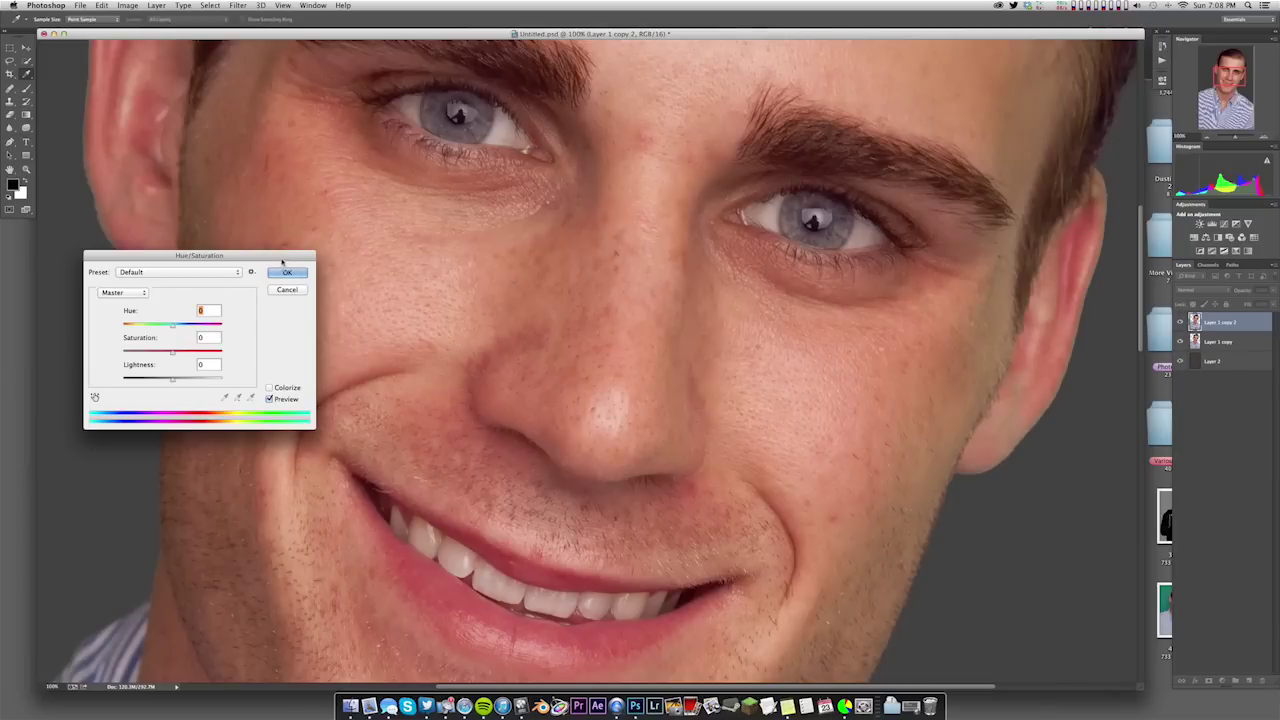
drag(265, 256, 208, 263)
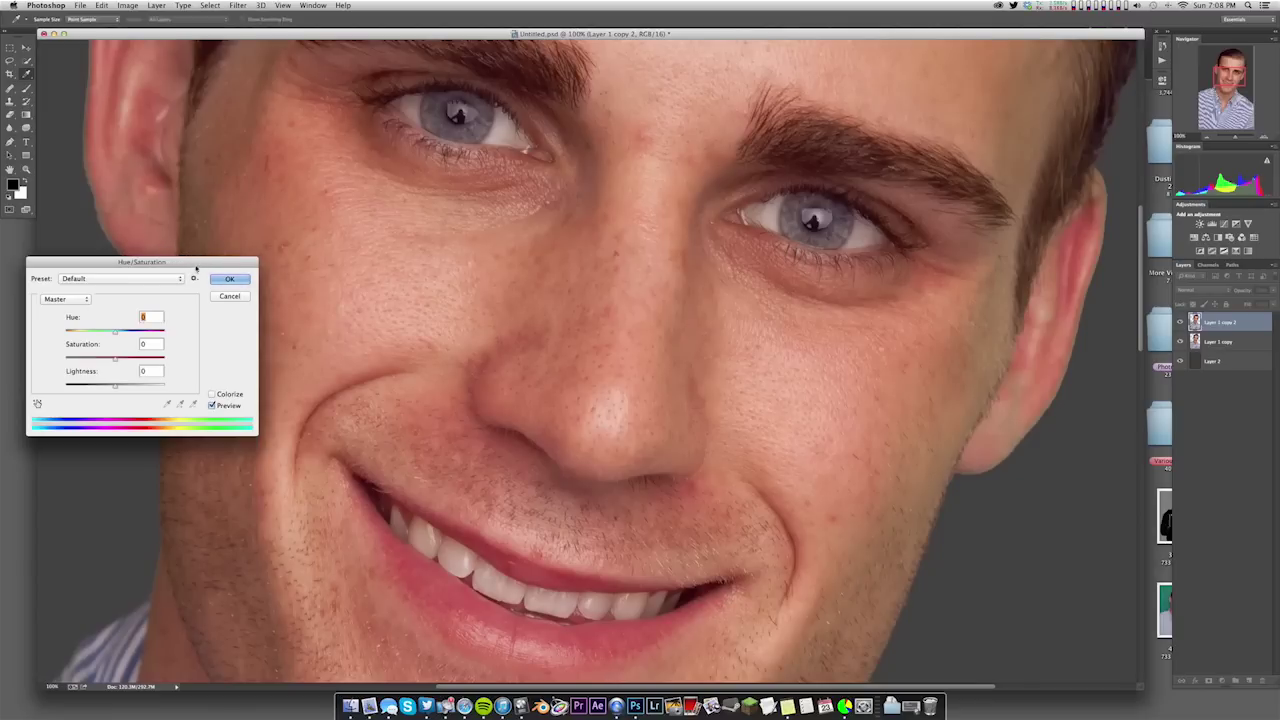
drag(200, 266, 200, 273)
Try a Master saturation of -100 on the whole portrait, and reset it to 0
key(super+minus)
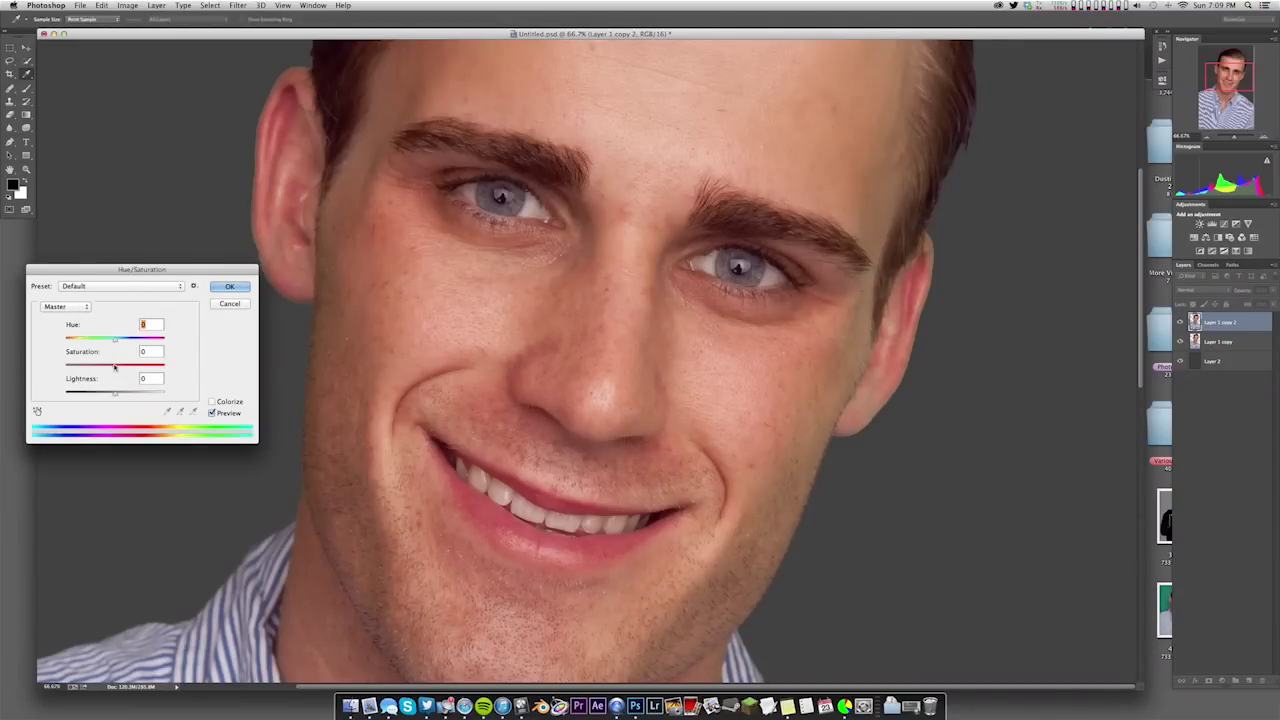
drag(115, 367, 63, 366)
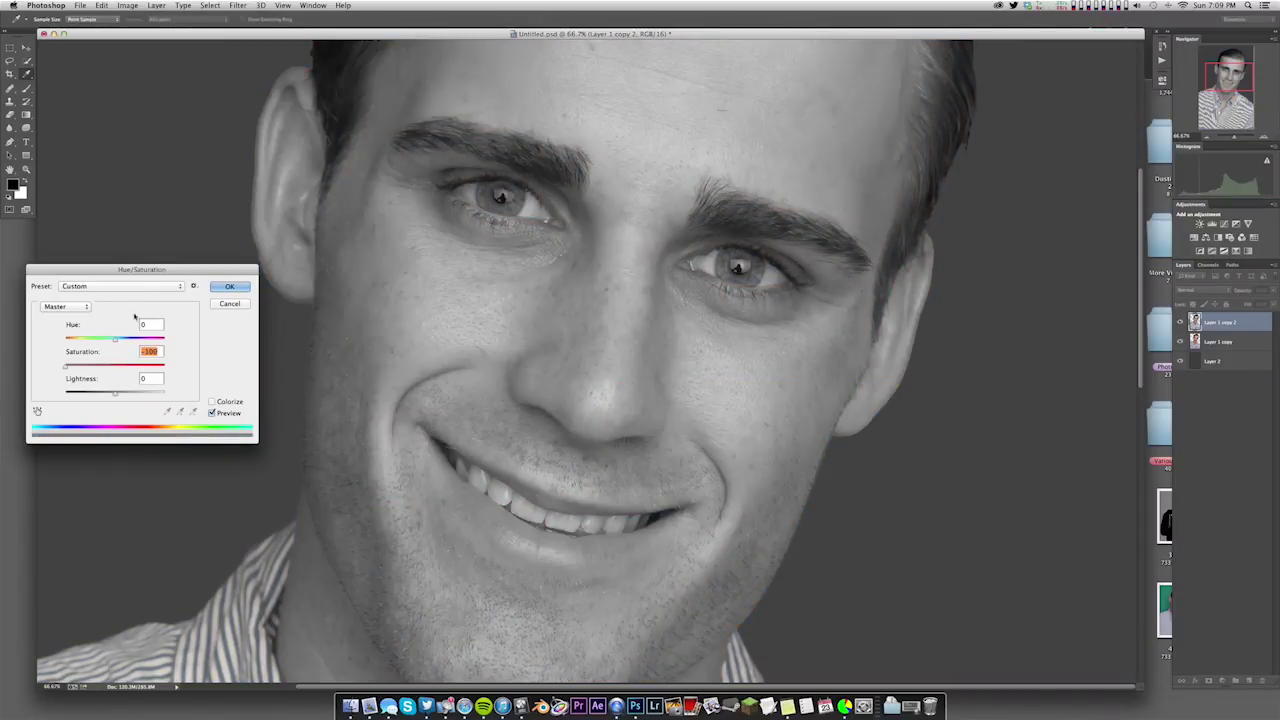
text(0)
Restrict the Hue/Saturation adjustment to Reds and set the saturation to -100 to expose the red areas
click(80, 309)
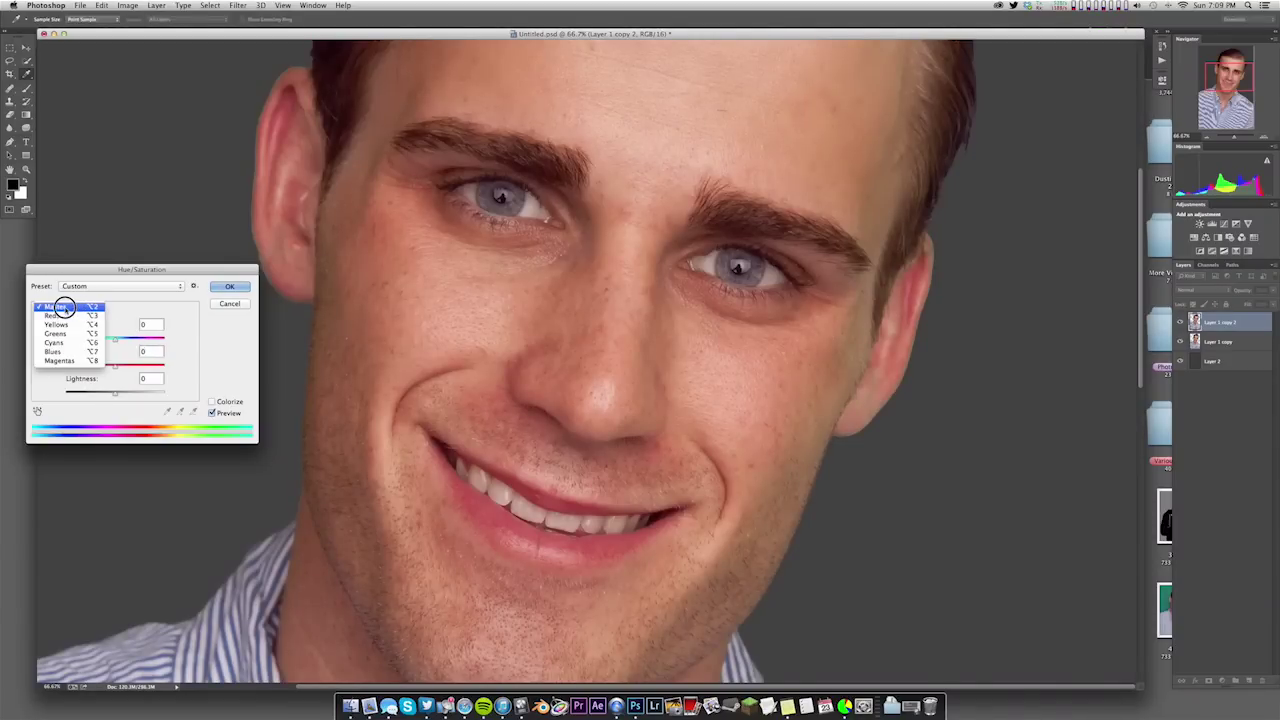
click(60, 316)
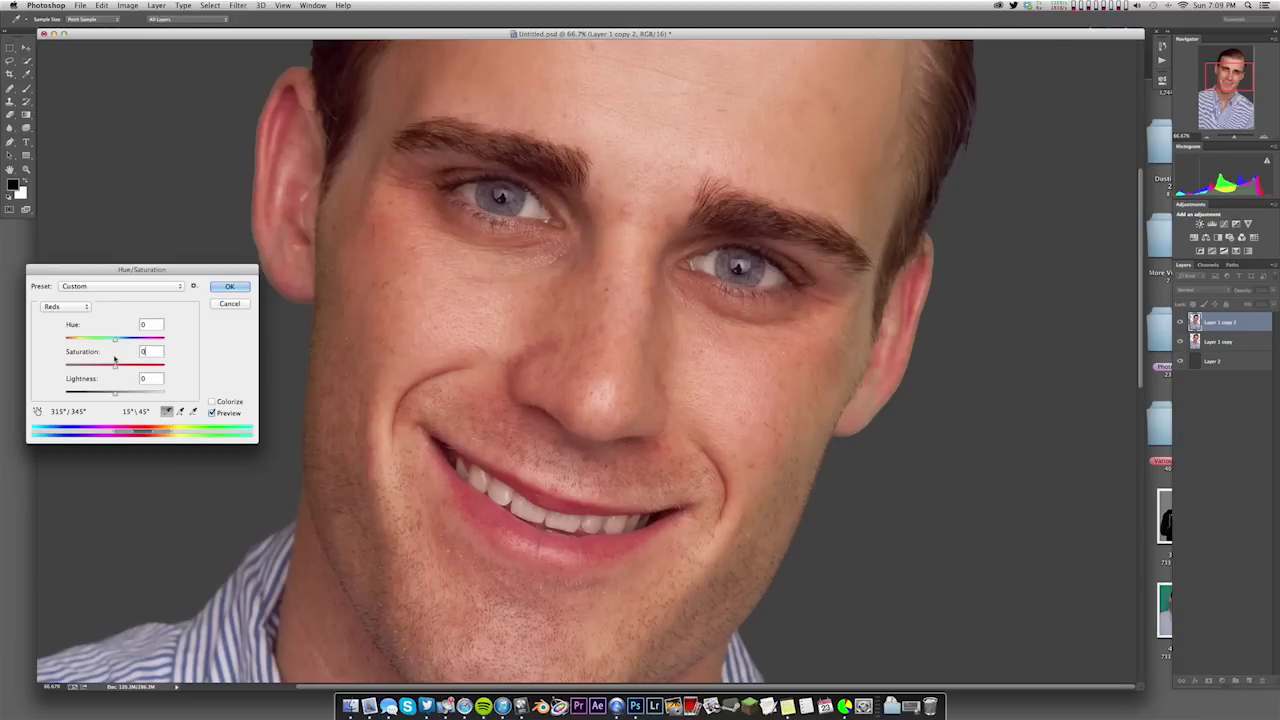
drag(115, 368, 55, 358)
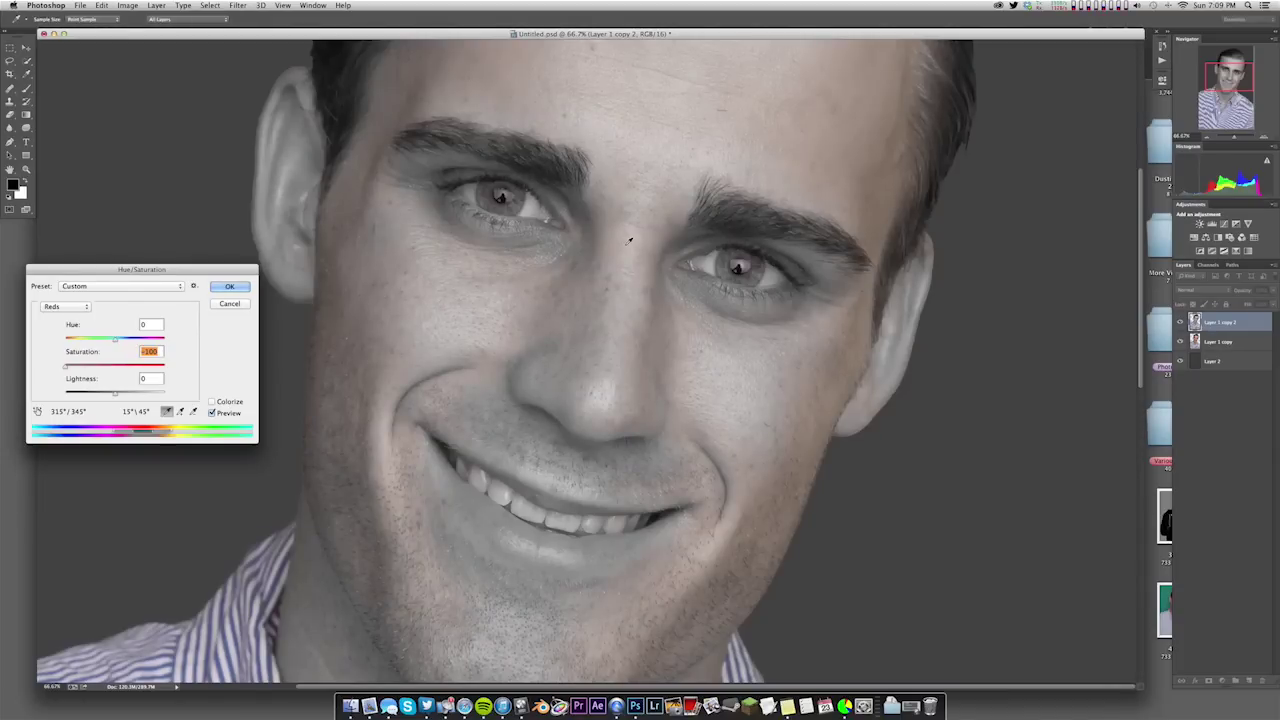
key(super+minus)
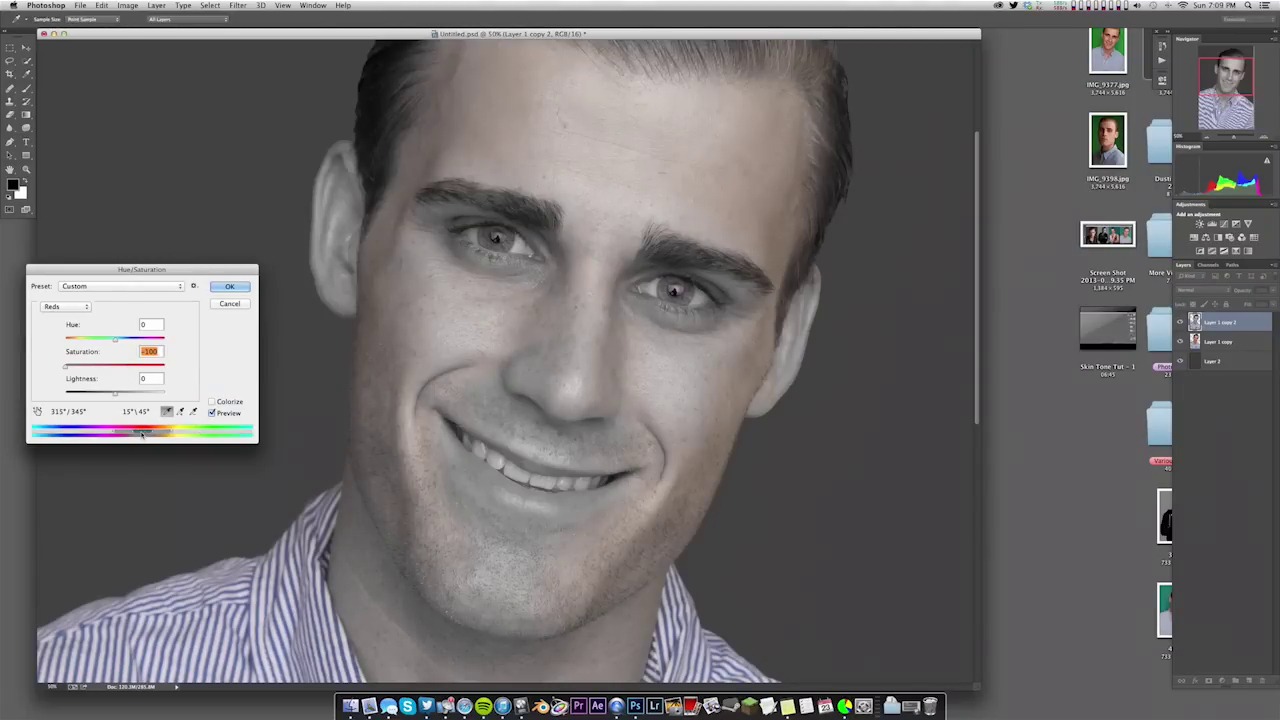
Shift the affected Reds range to 302°/332° and 2°\32°, and reset the Reds saturation to 0
drag(143, 433, 148, 432)
drag(138, 432, 137, 434)
drag(133, 433, 136, 432)
text(0)
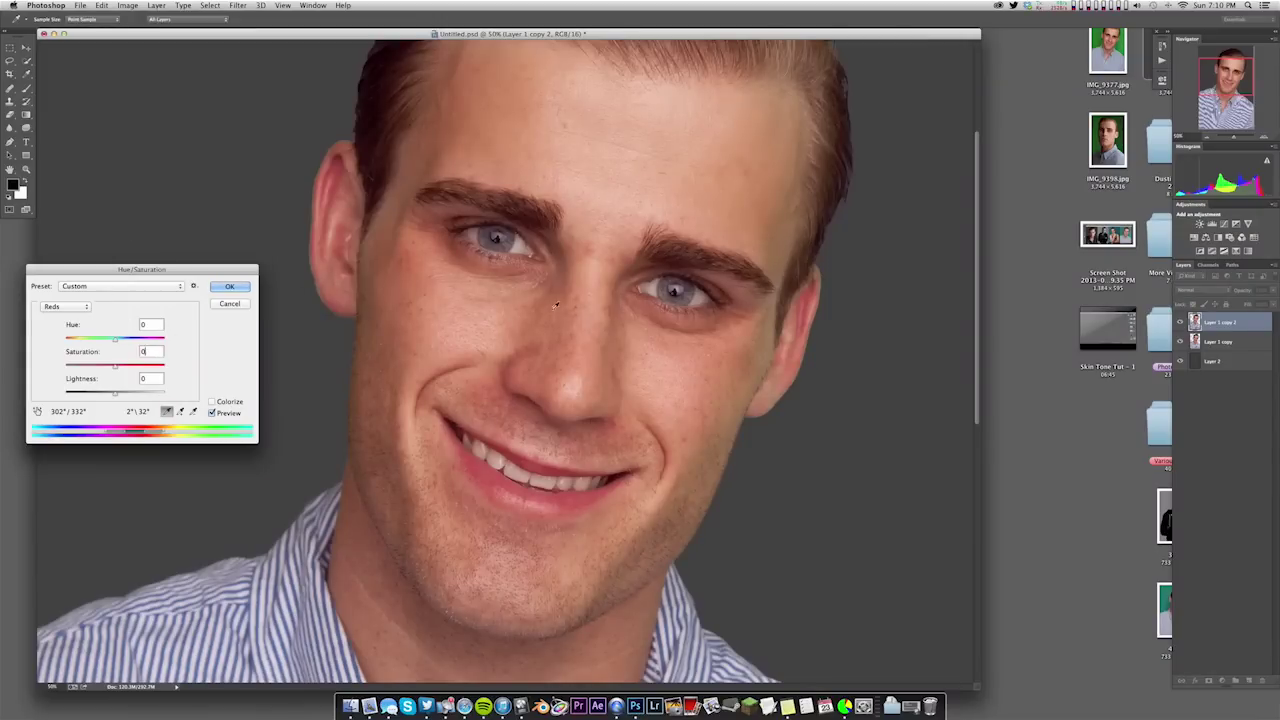
Raise the Reds hue to about +11 to turn the red skin more yellow, and apply the adjustment
drag(115, 339, 126, 342)
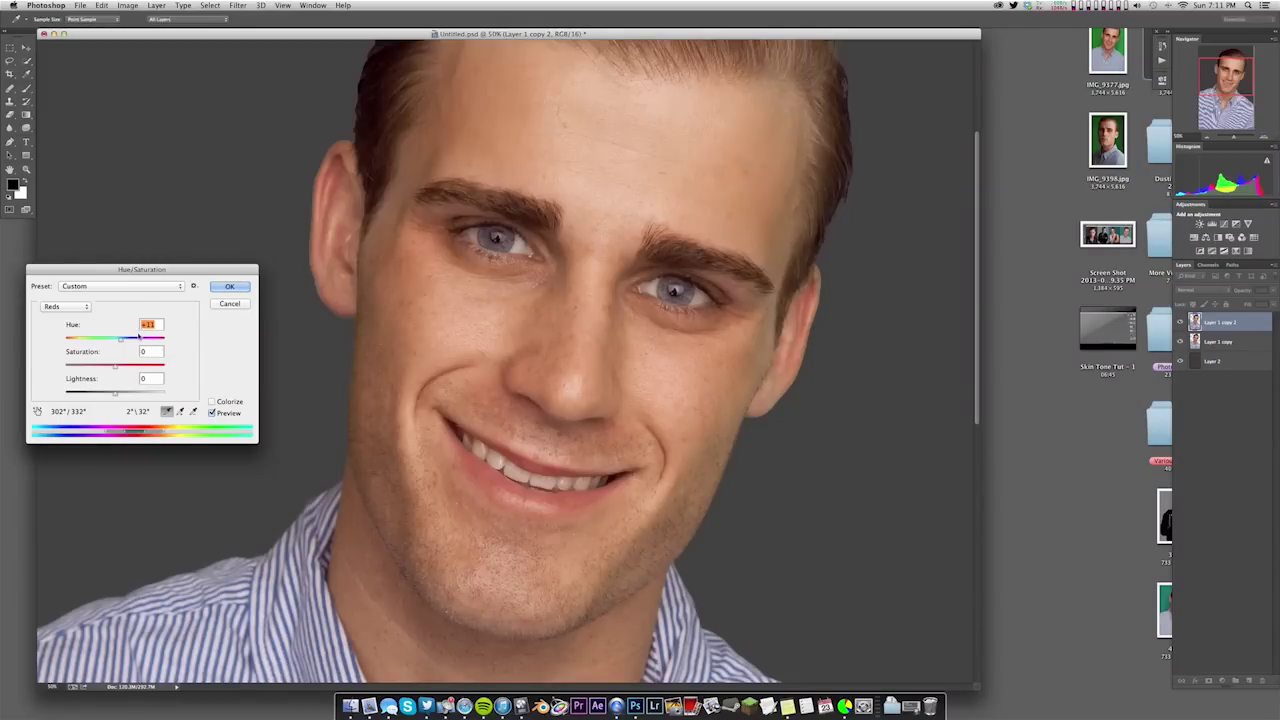
drag(122, 340, 123, 346)
click(222, 286)
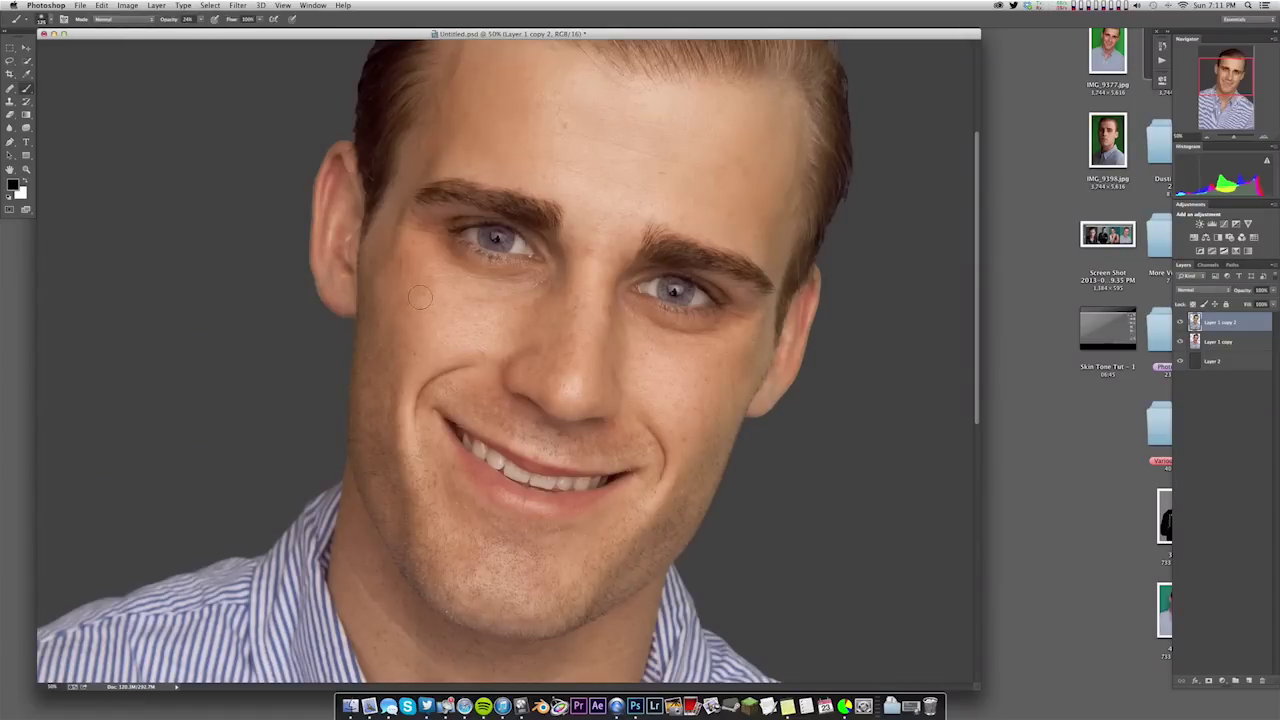
Add a layer mask to the hue-adjusted duplicate layer
key(super+minus)
key(super+minus)
key(super+minus)
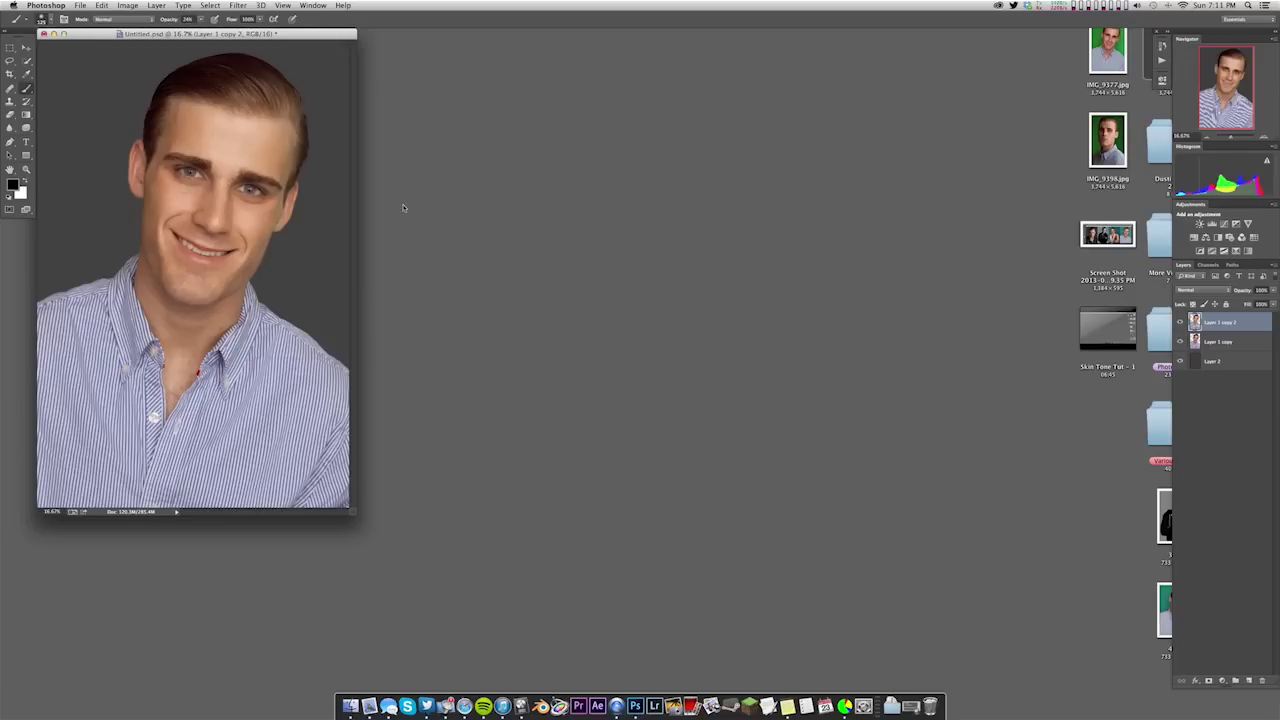
key(super+plus)
scroll(614, 391, up, 5)
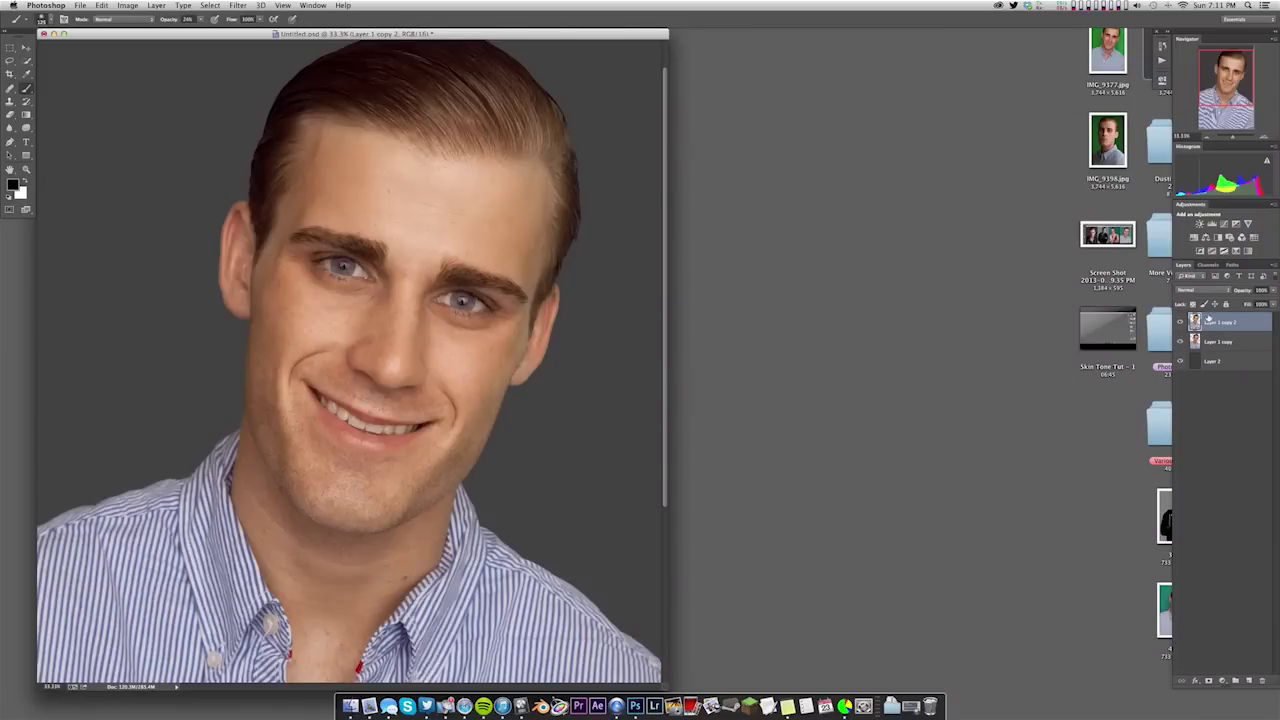
click(1209, 681)
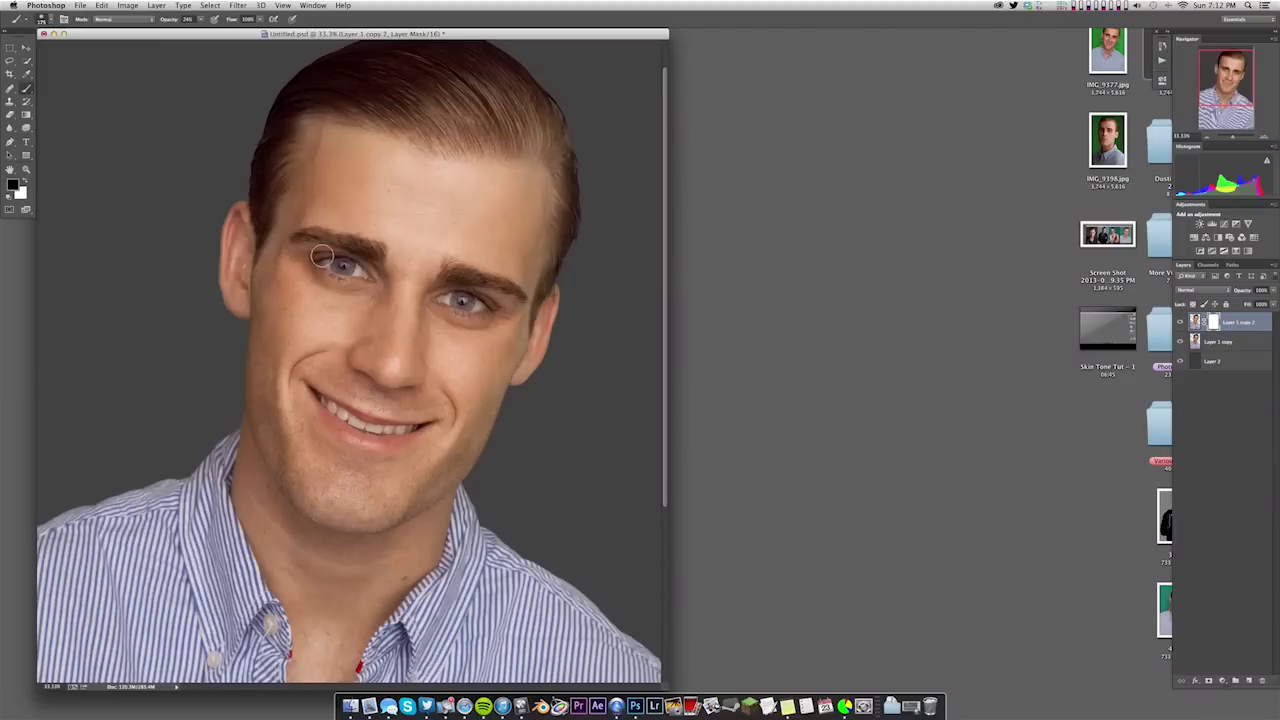
Paint black on the layer mask over the eyes and lips with a larger brush at 24% opacity to restore their original color
key(bracketright)
key(bracketright)
key(bracketright)
key(bracketright)
drag(346, 284, 314, 271)
mouse_move(508, 303)
mouse_down()
mouse_move(471, 286)
mouse_move(490, 305)
mouse_up()
mouse_move(307, 397)
mouse_down()
mouse_move(357, 444)
mouse_move(426, 421)
mouse_move(382, 443)
mouse_move(326, 416)
mouse_up()
key(bracketright)
key(bracketright)
key(bracketright)
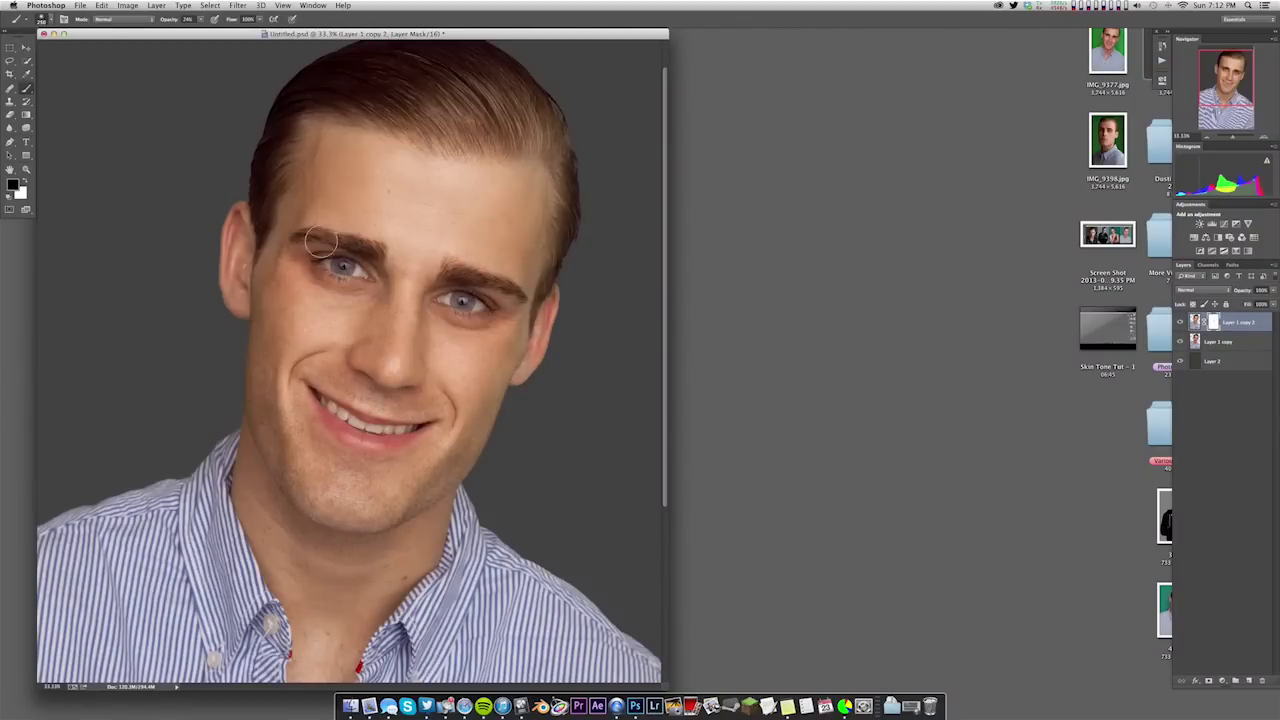
key(bracketleft)
key(bracketleft)
key(bracketleft)
Compare the face with and without the masked hue-adjusted layer, both as a whole and up close
key(super+minus)
key(super+minus)
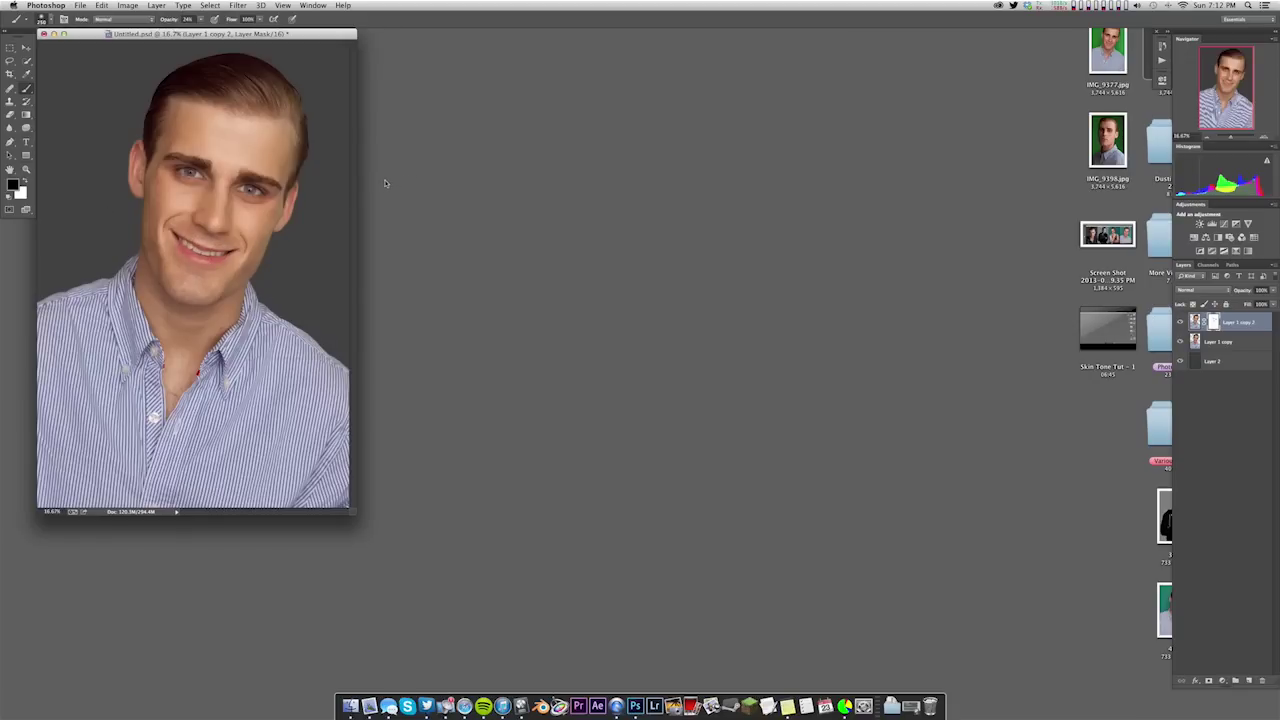
key(super+minus)
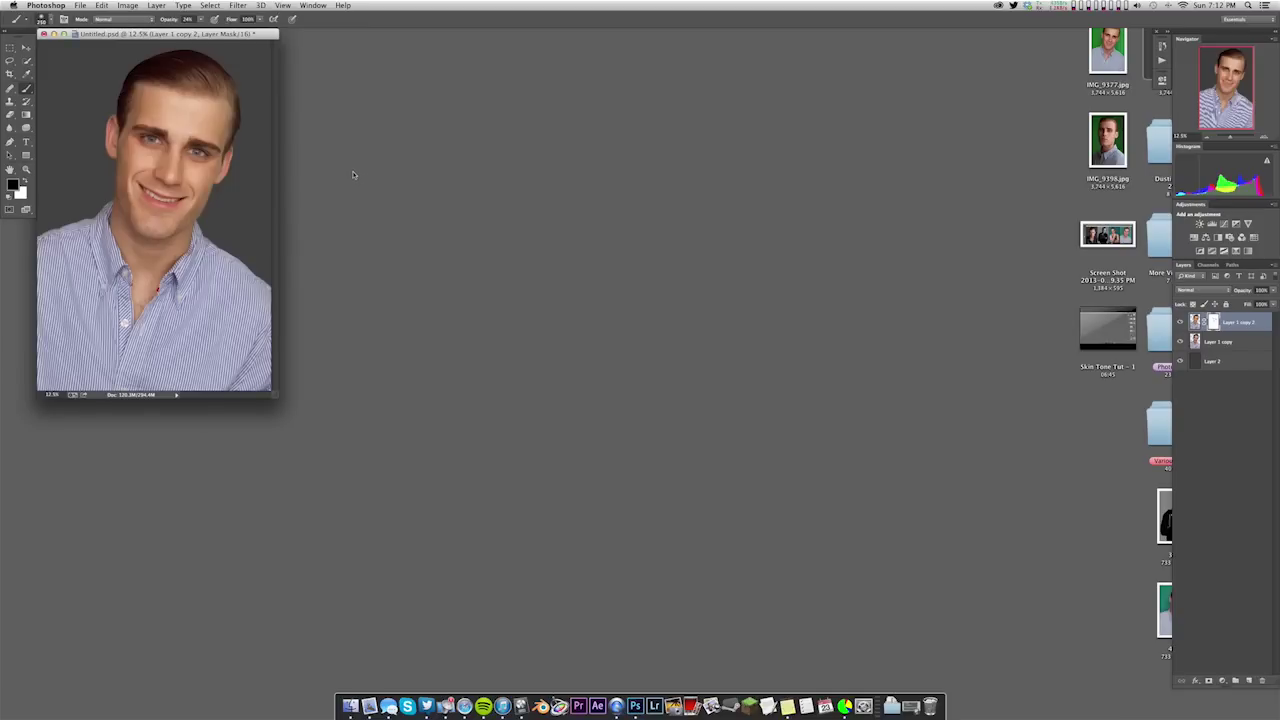
key(super+plus)
key(super+plus)
key(super+plus)
key(super+plus)
scroll(500, 180, up, 5)
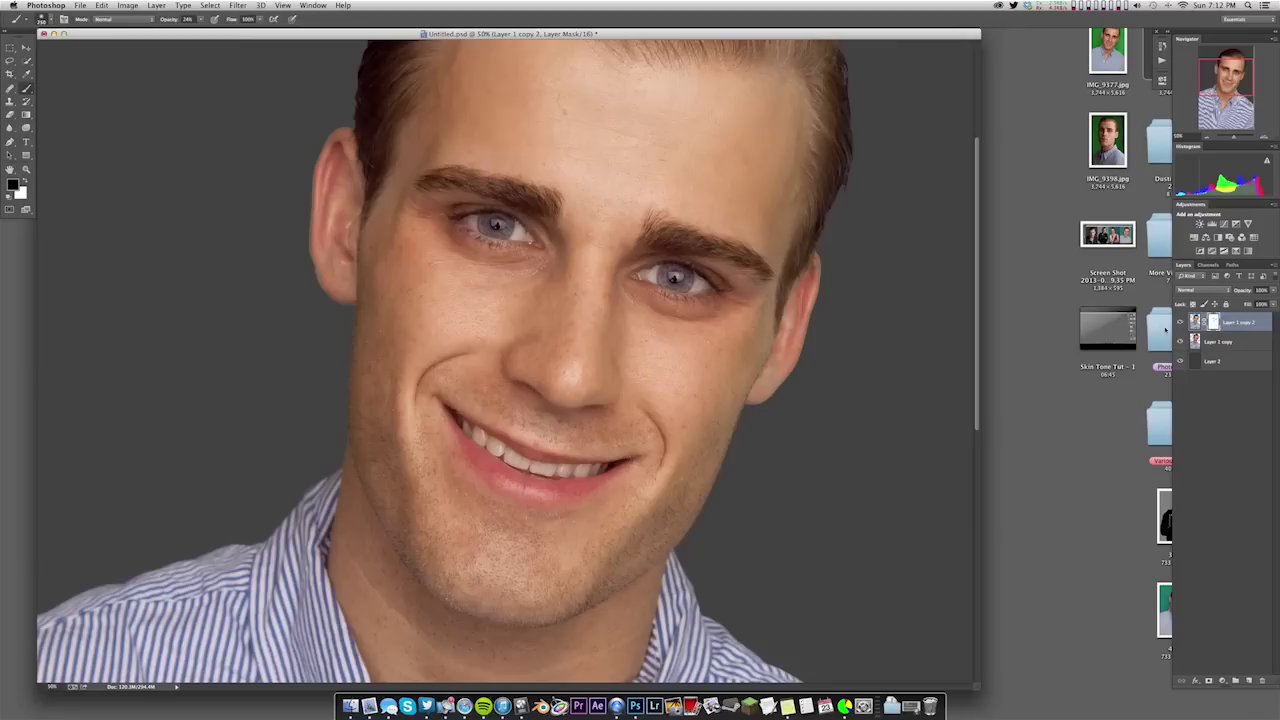
click(1180, 322)
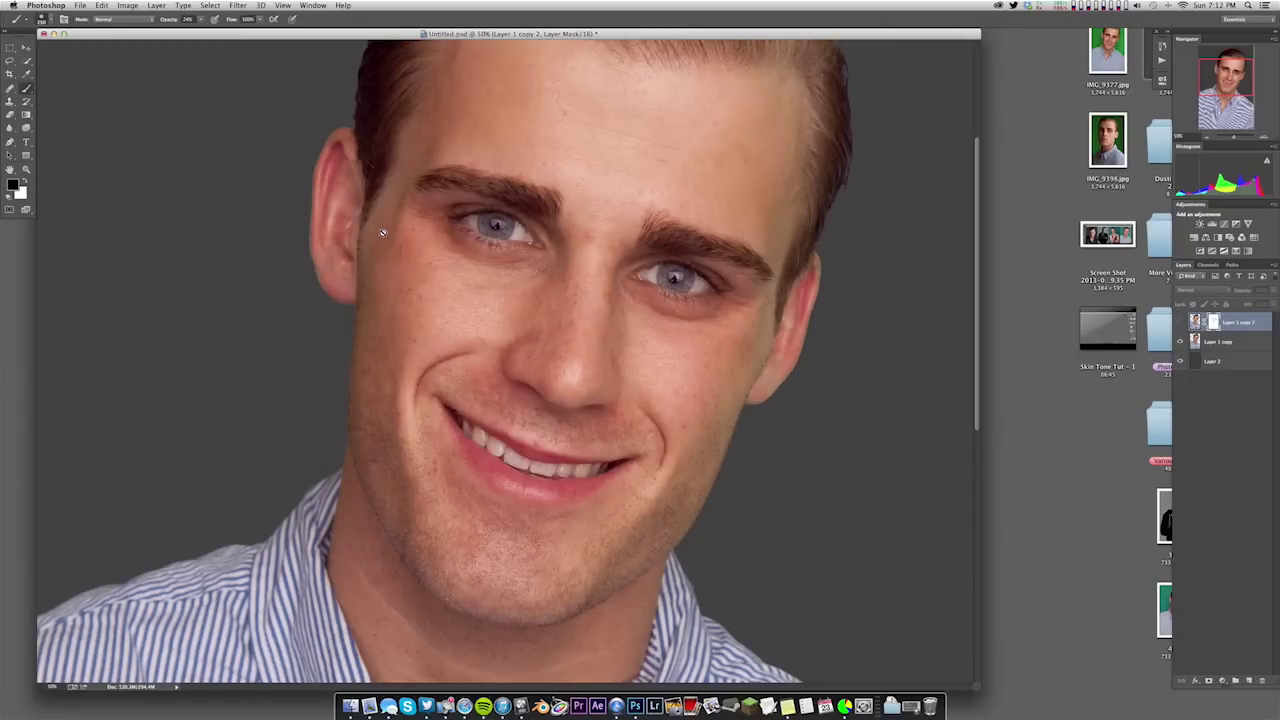
click(1181, 323)
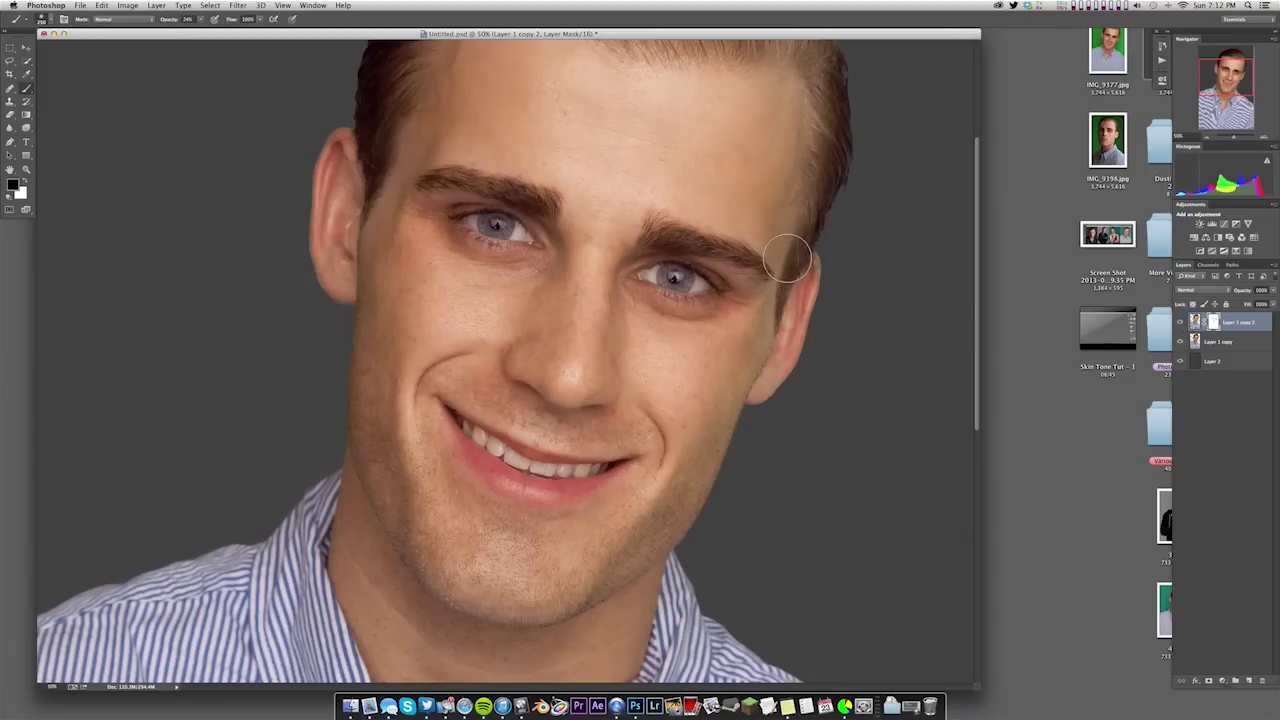
Inspect the whole portrait, neck and face again, and recheck the skin against the original by toggling the adjusted layer
key(super+minus)
key(super+minus)
key(super+minus)
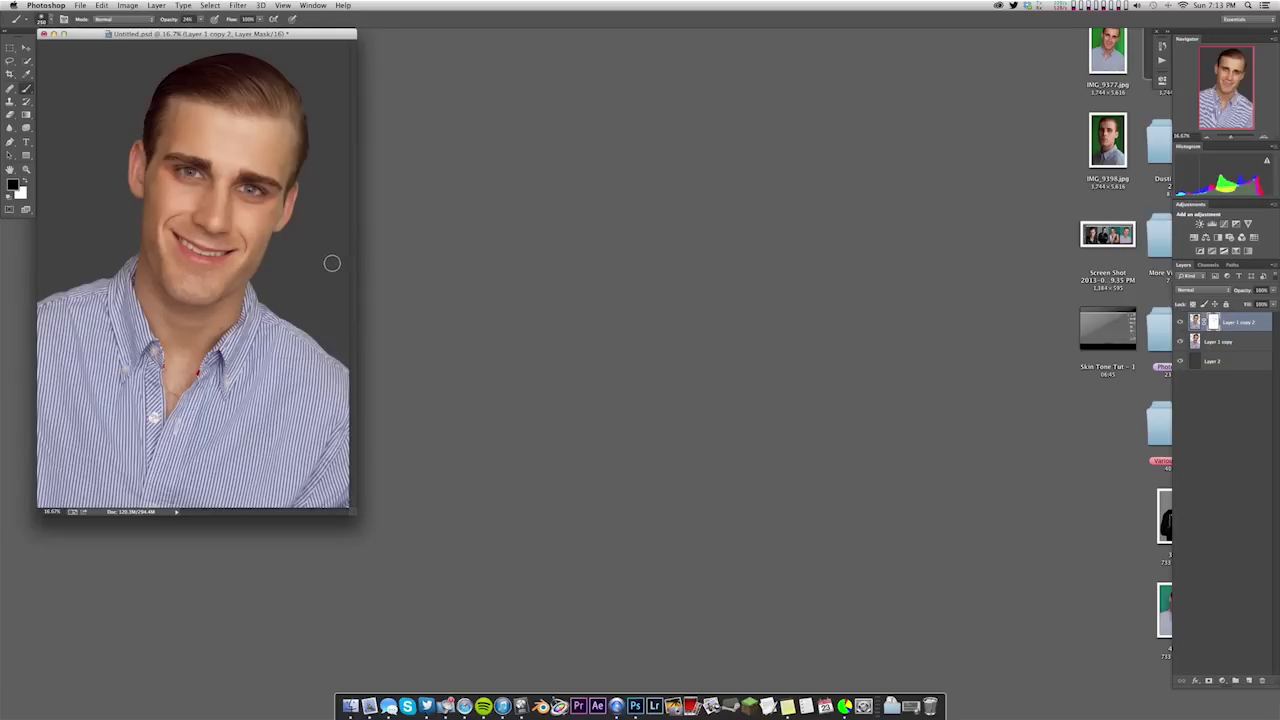
key(super+minus)
key(super+plus)
key(super+plus)
key(super+plus)
key(super+plus)
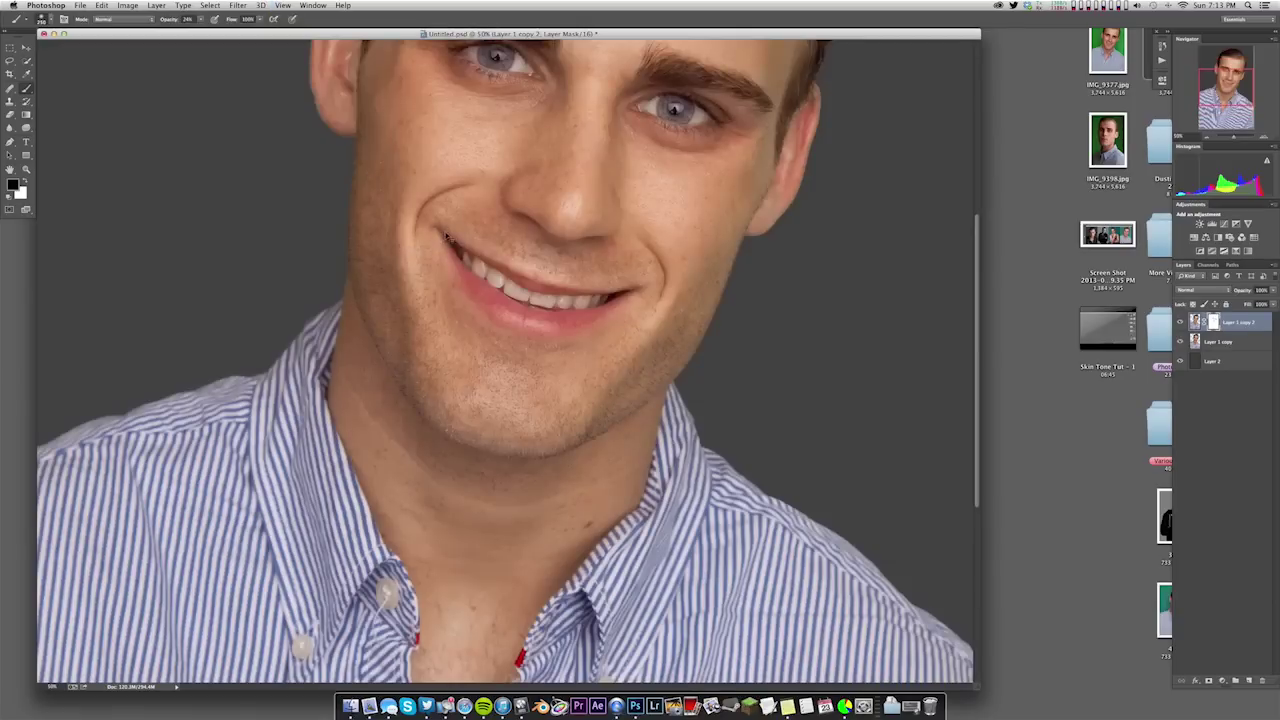
scroll(478, 290, up, 3)
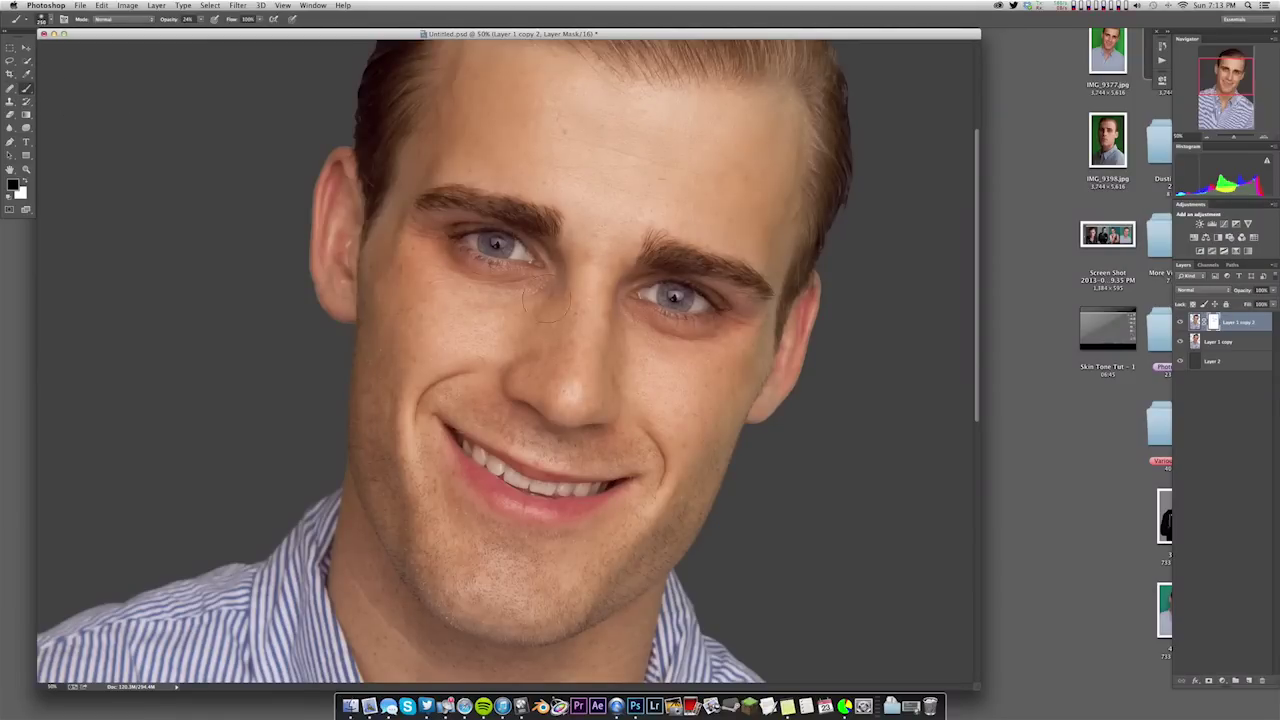
click(1179, 323)
click(1179, 323)
Brush a short extra stroke on the layer mask at the outer corner of the eye on the image's left side
mouse_move(459, 254)
mouse_down()
mouse_move(435, 285)
mouse_move(466, 264)
mouse_up()
key(super+minus)
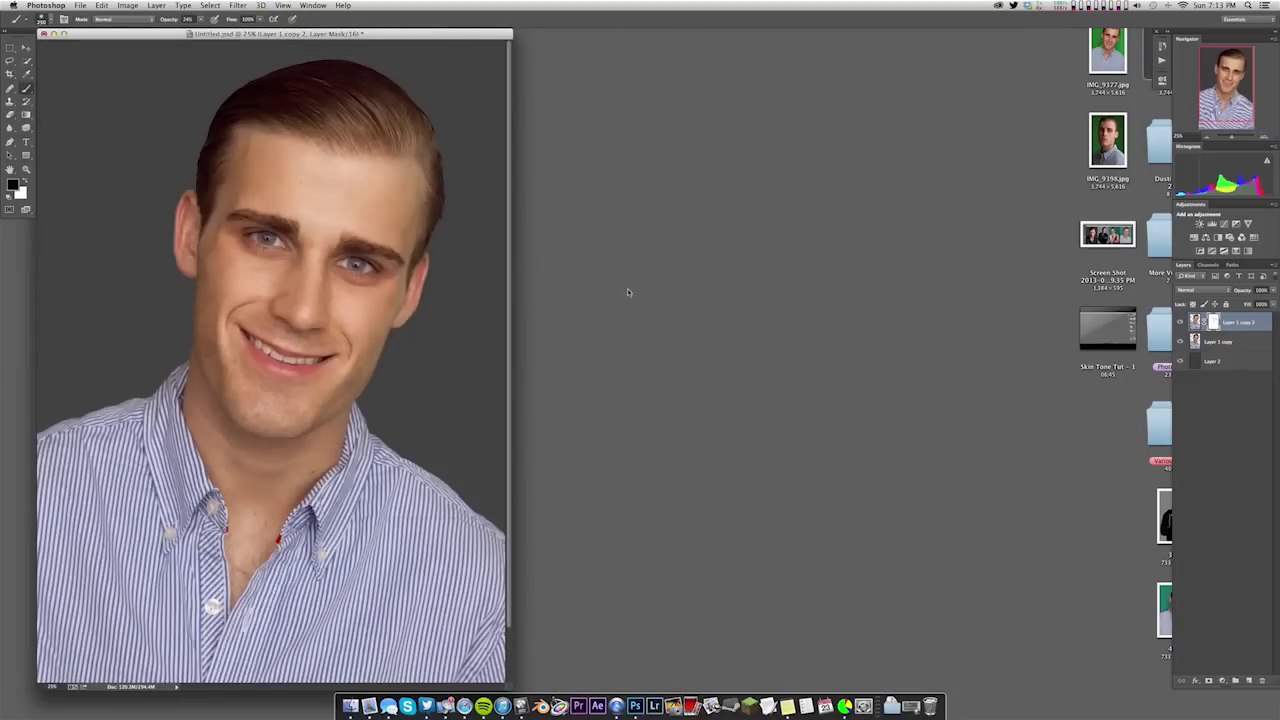